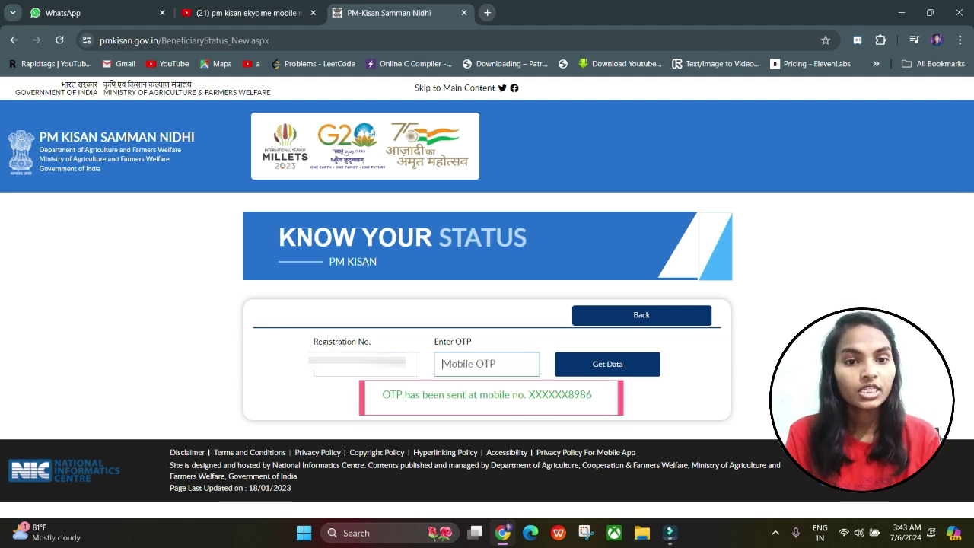
Step: Open a new blank browser tab
left_click(487, 12)
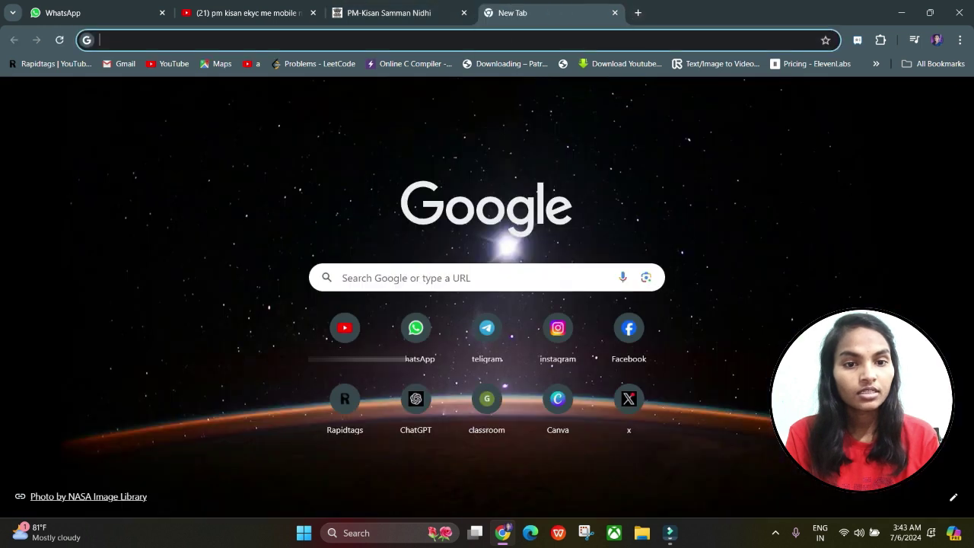
Step: Re-run the recent 'pg portal' search from the address bar suggestions
left_click(221, 40)
left_click(220, 67)
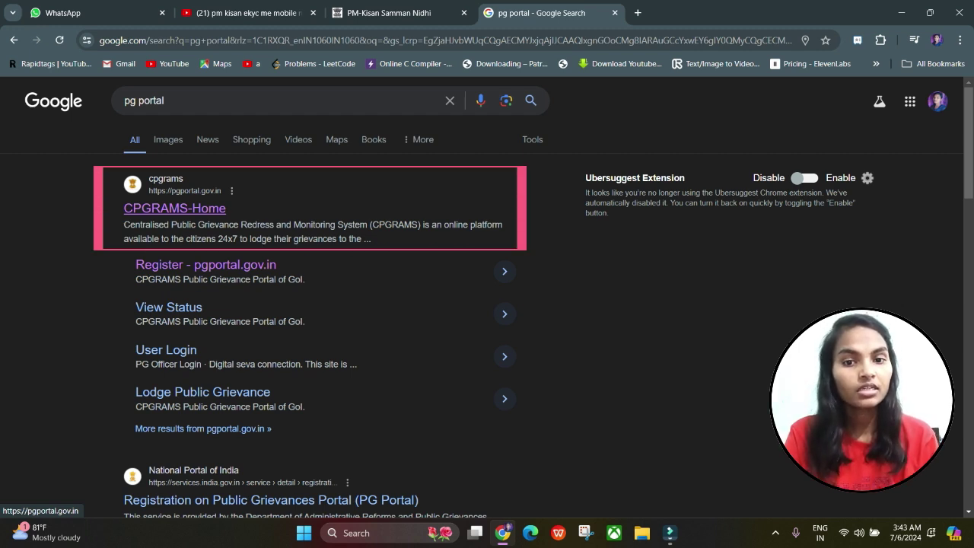
Step: Open the CPGRAMS-Home result and go on to its REGISTER / LOGIN page
left_click(175, 209)
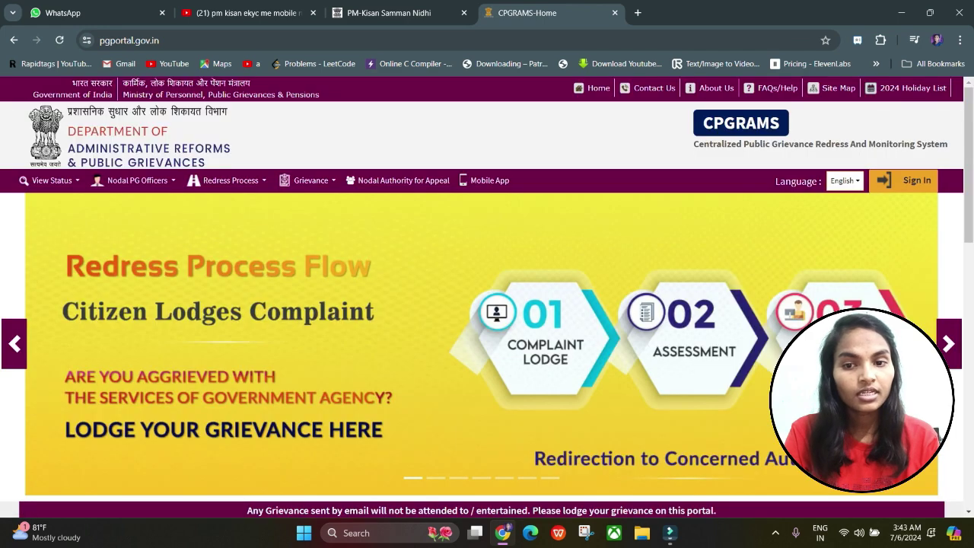
scroll(488, 297, "down", 9)
scroll(488, 297, "up", 8)
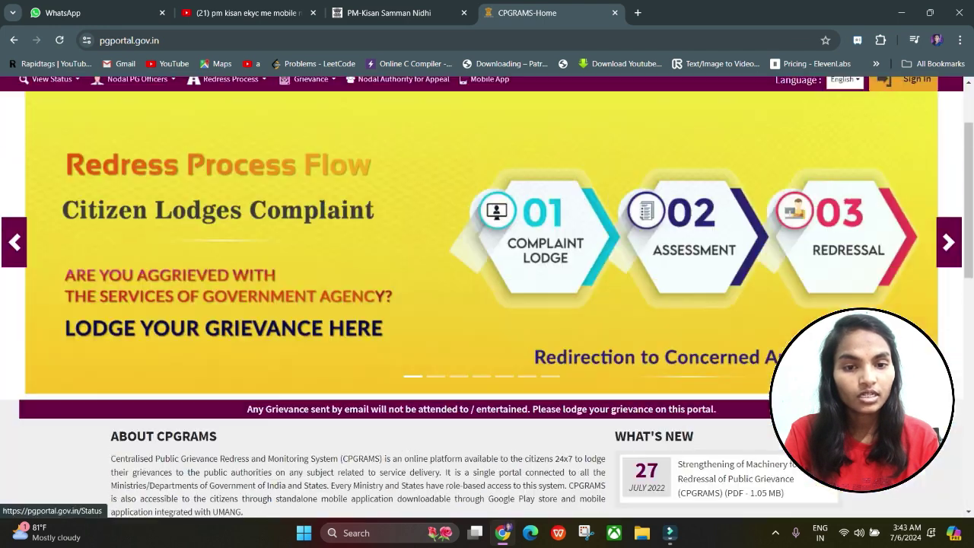
scroll(488, 297, "up", 1)
scroll(487, 297, "down", 10)
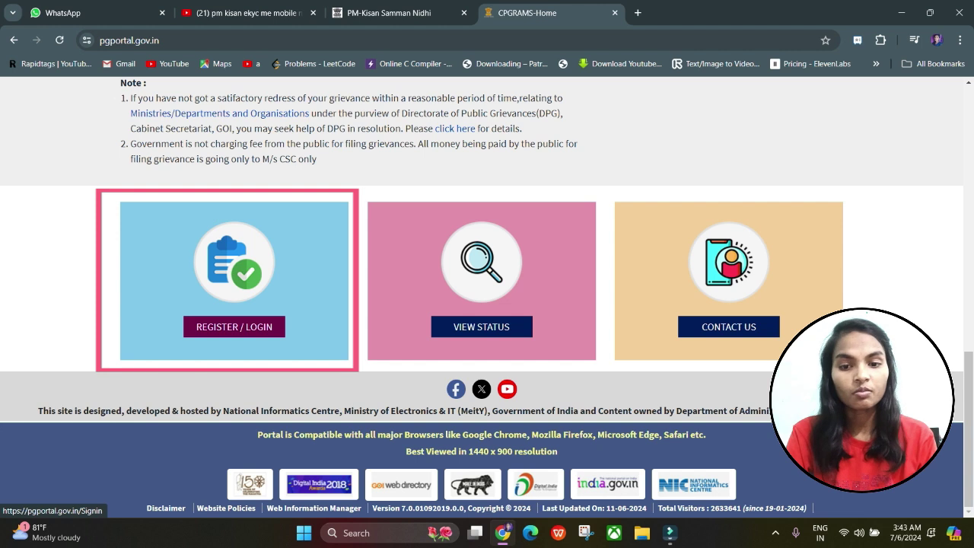
left_click(235, 326)
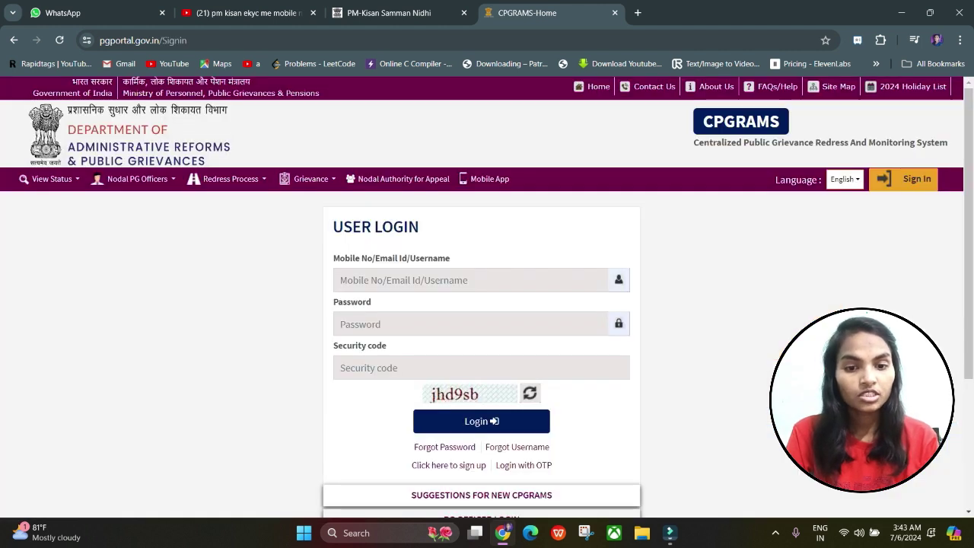
Step: Follow the 'Click here to sign up' link on the User Login page to the registration form
scroll(487, 297, "down", 1)
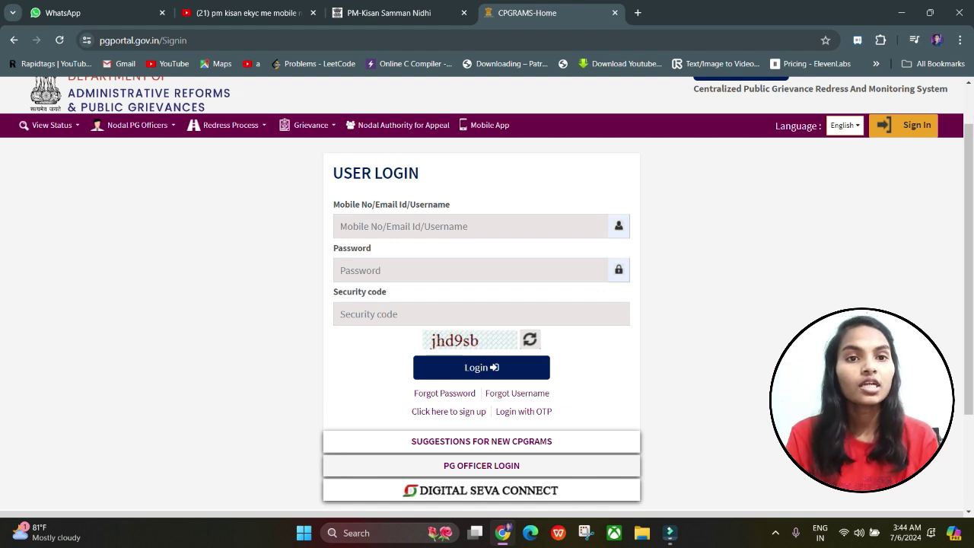
scroll(487, 304, "down", 1)
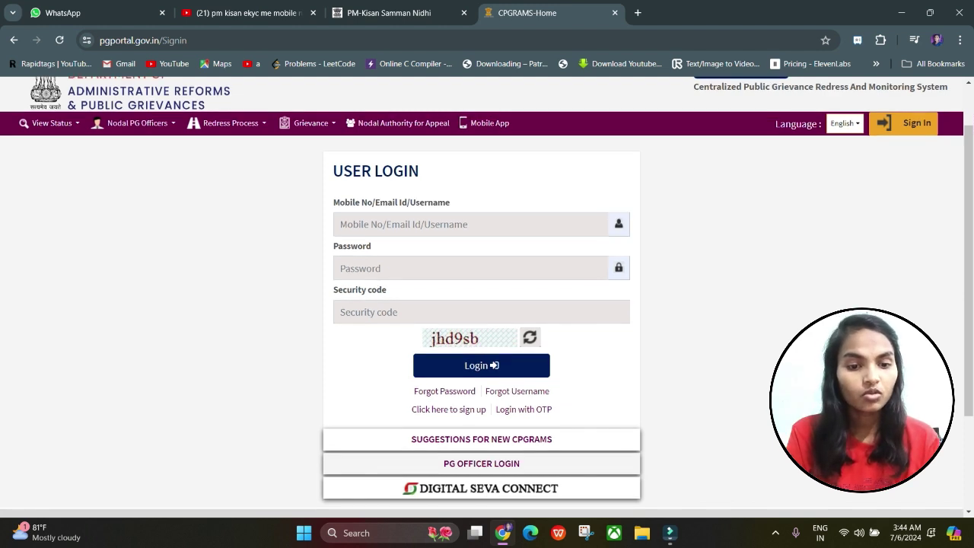
scroll(487, 305, "down", 1)
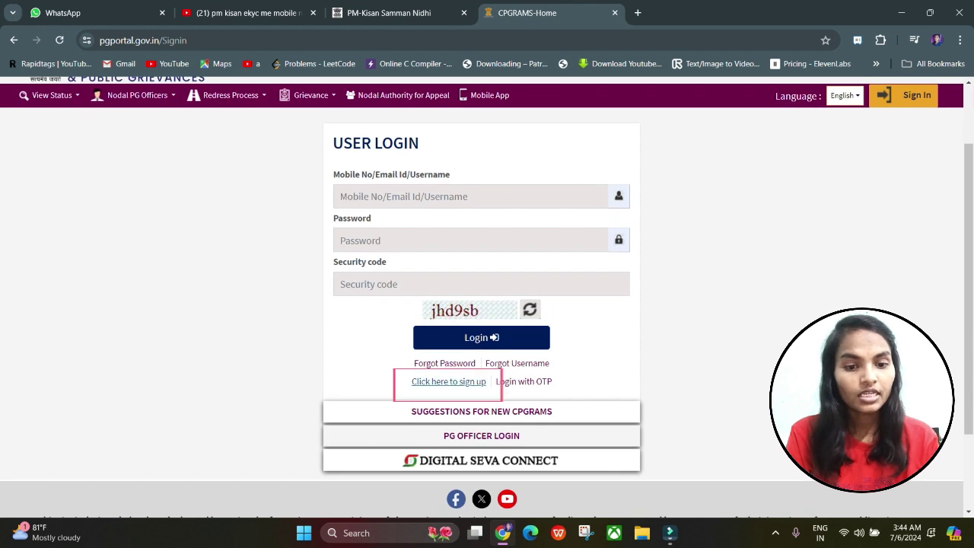
left_click(449, 382)
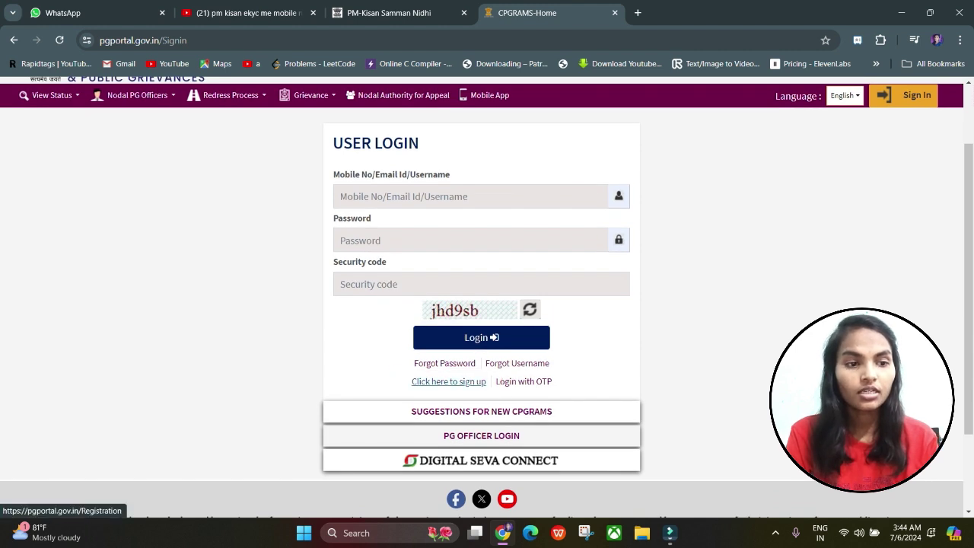
scroll(487, 297, "down", 4)
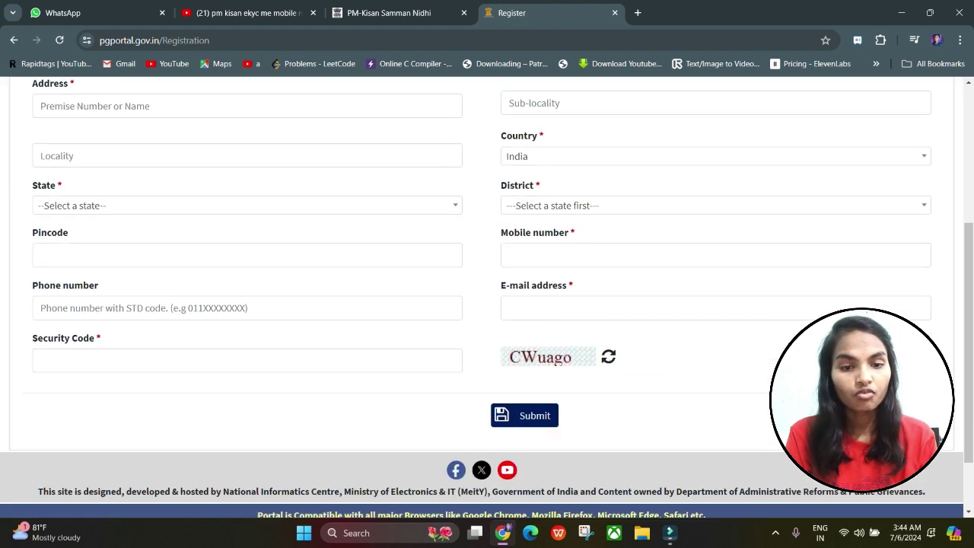
Step: Step through the address line, locality and sub-locality fields, keeping India as the country
scroll(488, 297, "up", 2)
scroll(487, 296, "up", 3)
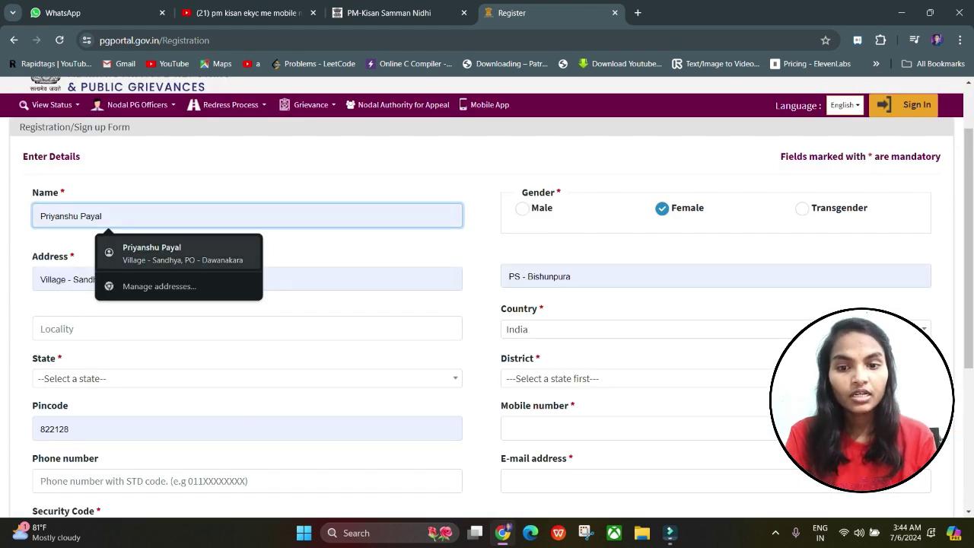
left_click(228, 279)
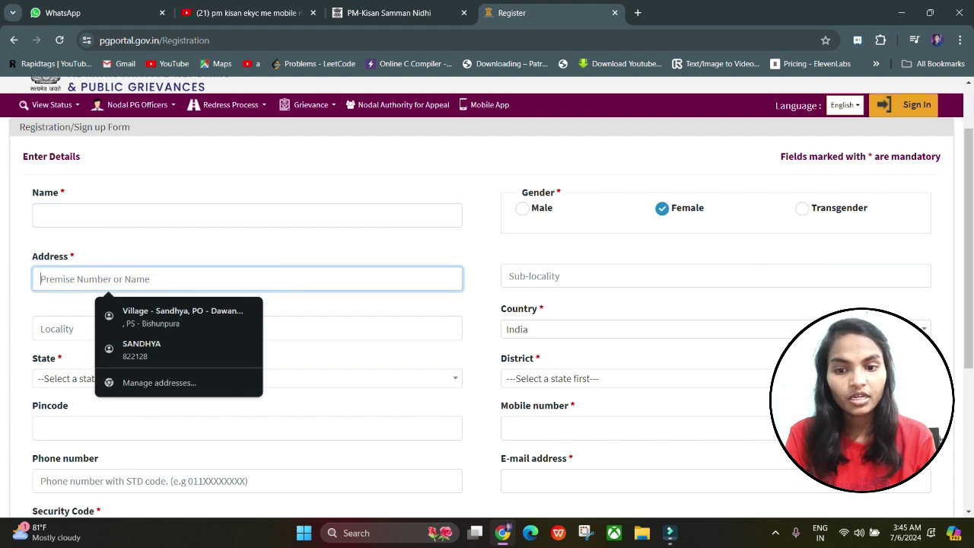
scroll(488, 305, "down", 1)
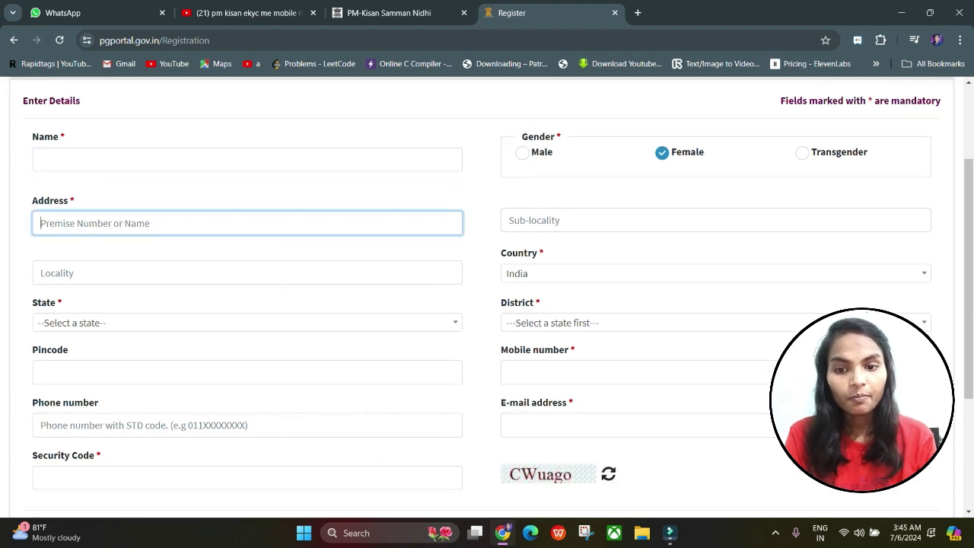
left_click(40, 272)
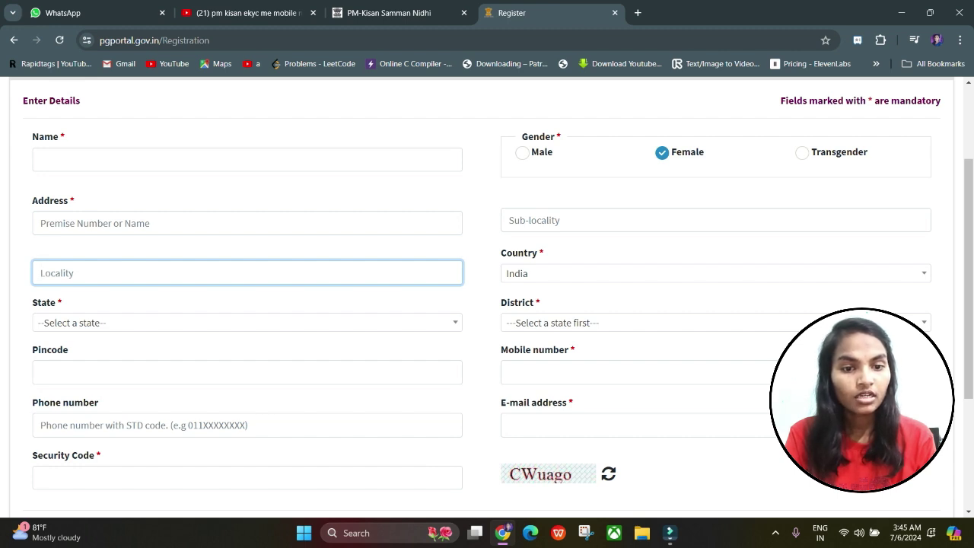
left_click(533, 220)
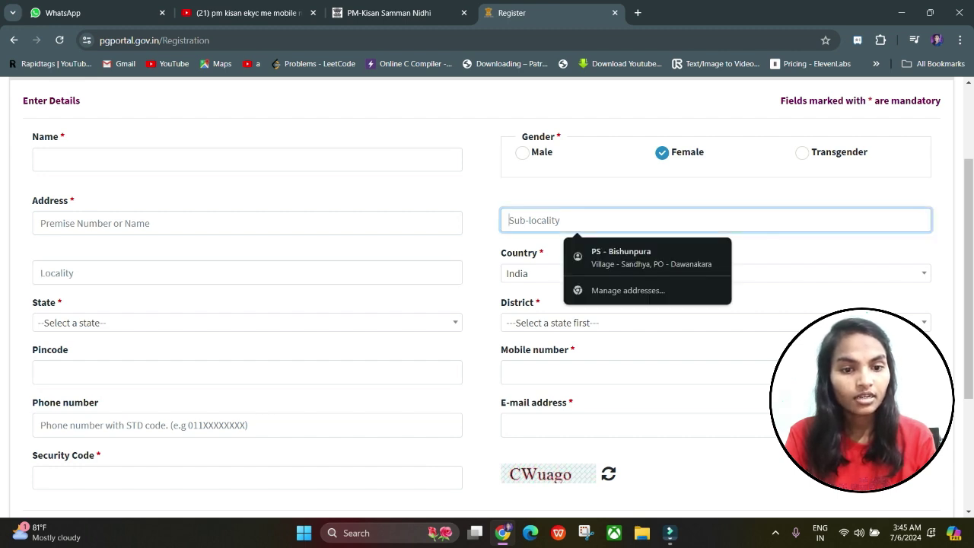
left_click(715, 273)
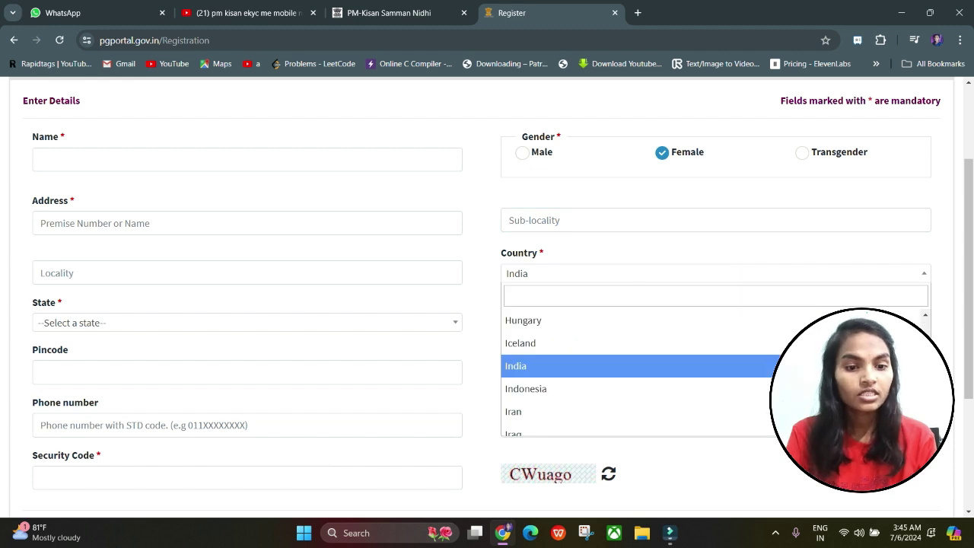
scroll(571, 358, "down", 3)
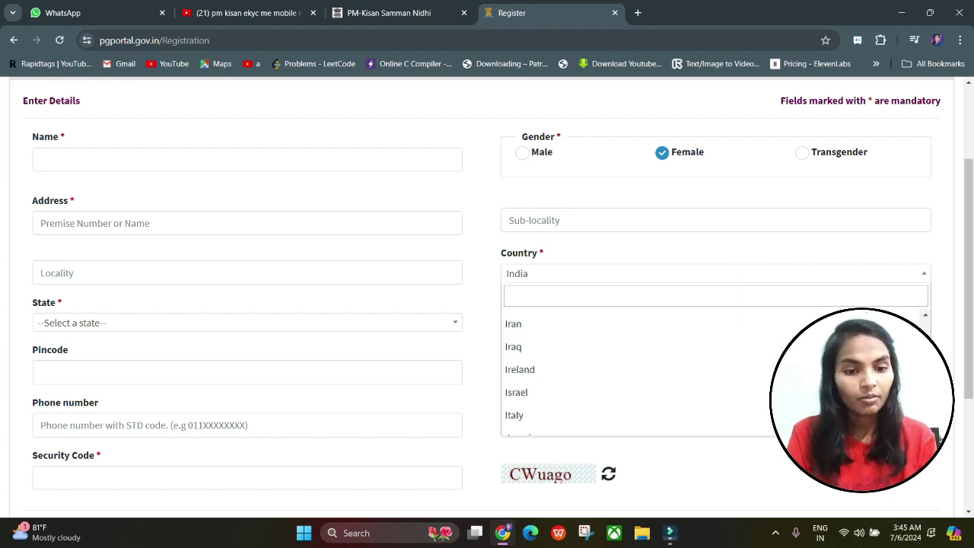
scroll(571, 366, "down", 3)
scroll(571, 366, "up", 1)
key("Escape")
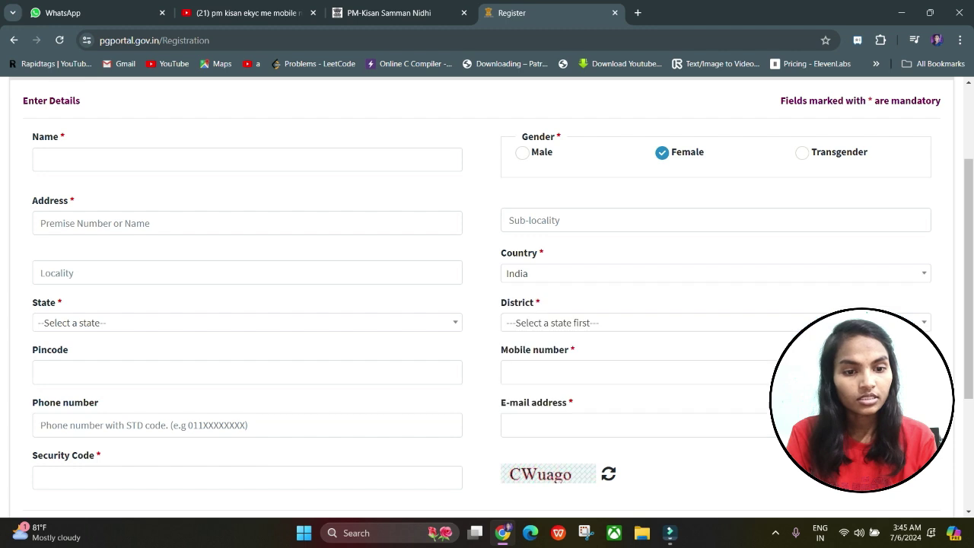
Step: Choose Jharkhand as the state and Garhwa as the district
left_click(247, 322)
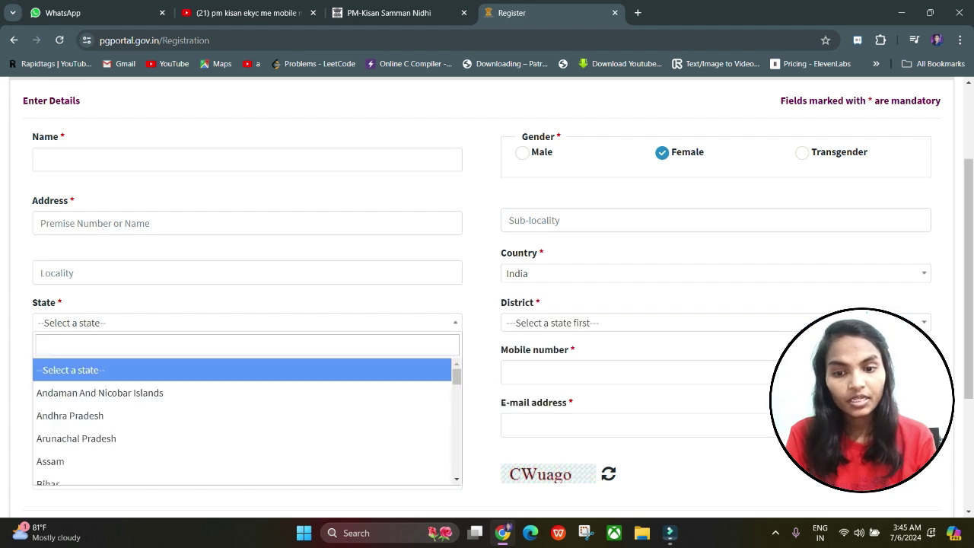
scroll(247, 391, "down", 2)
scroll(229, 388, "down", 4)
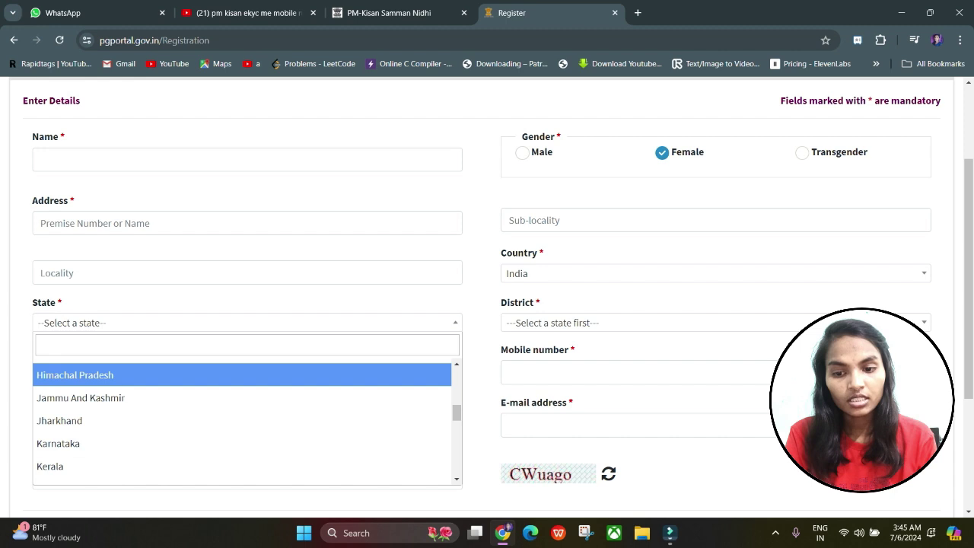
scroll(242, 388, "down", 1)
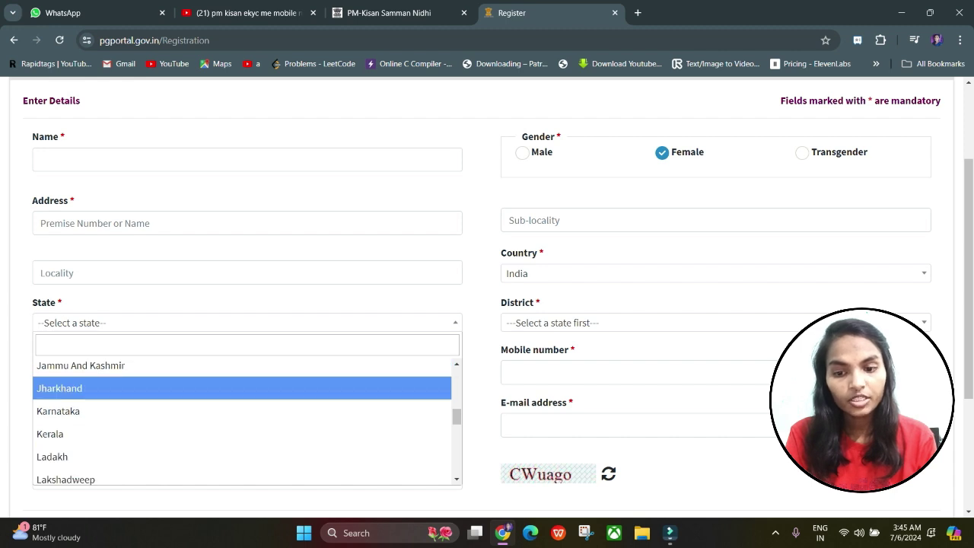
left_click(242, 388)
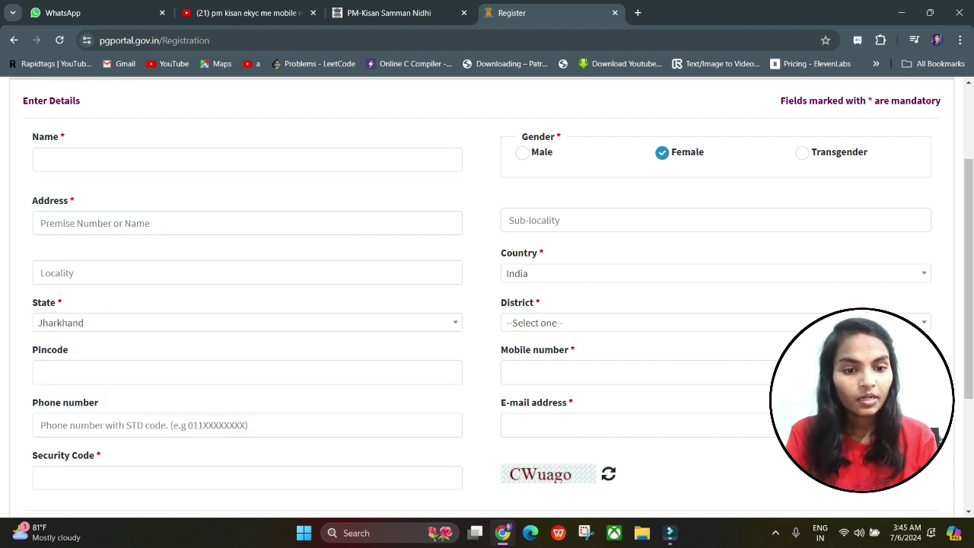
left_click(838, 323)
scroll(837, 381, "down", 3)
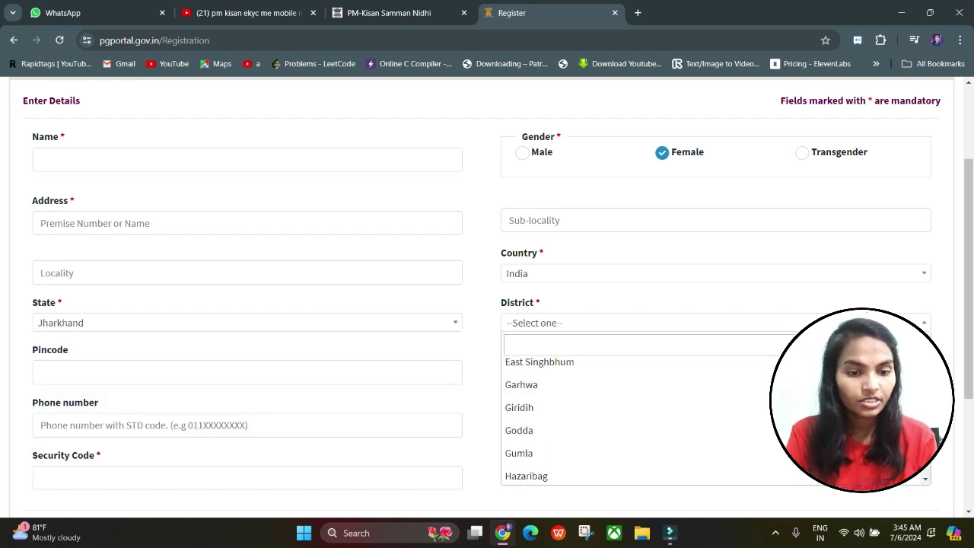
left_click(837, 367)
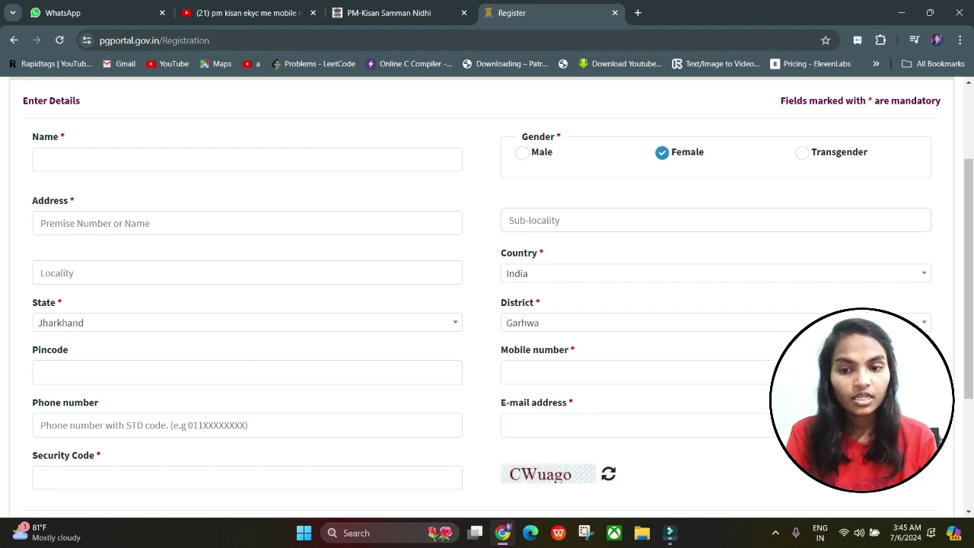
Step: Enter pincode 822128, then fill the mobile, phone, e-mail and security code fields
left_click(109, 373)
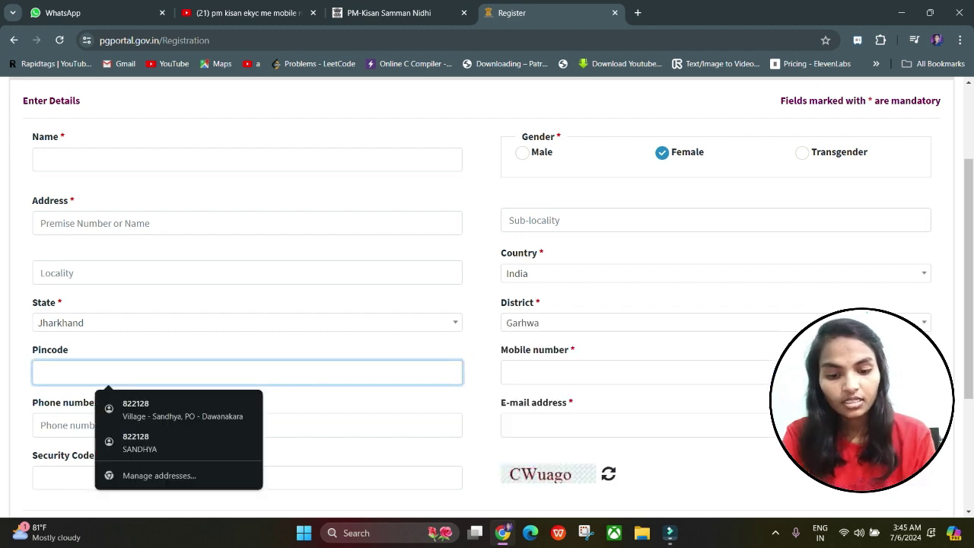
type("822128")
left_click(639, 373)
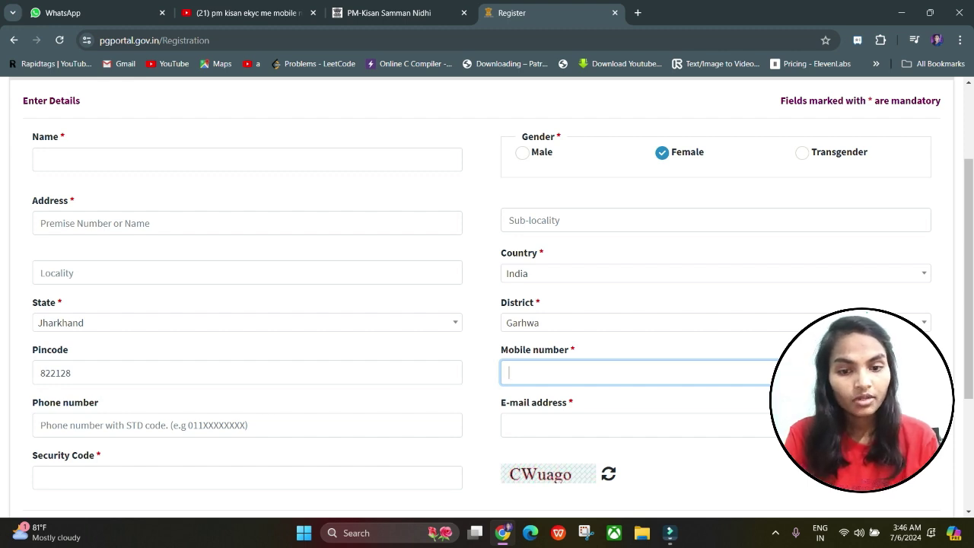
key("Tab")
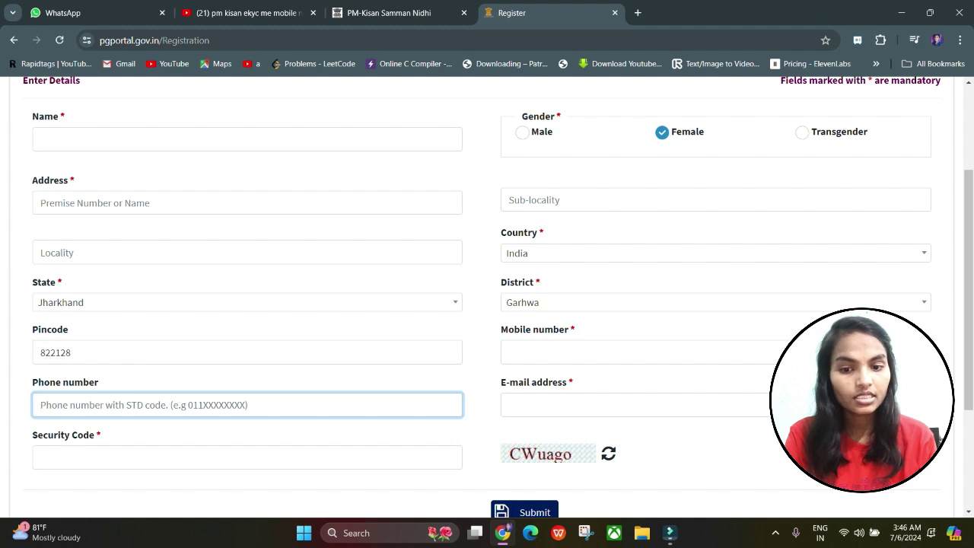
left_click(639, 405)
scroll(487, 297, "down", 2)
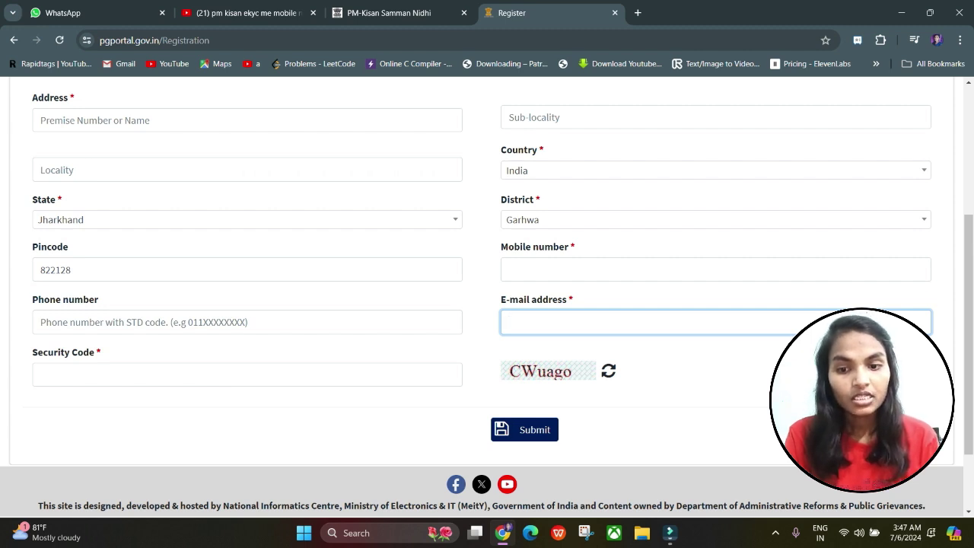
left_click(201, 375)
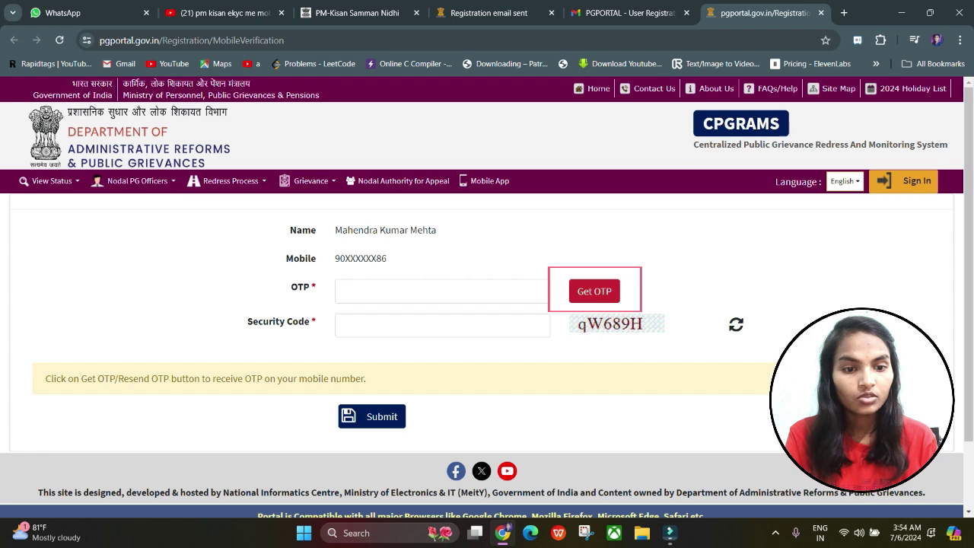
Step: Request the mobile OTP, enter it with the displayed security code, and submit the verification
left_click(594, 292)
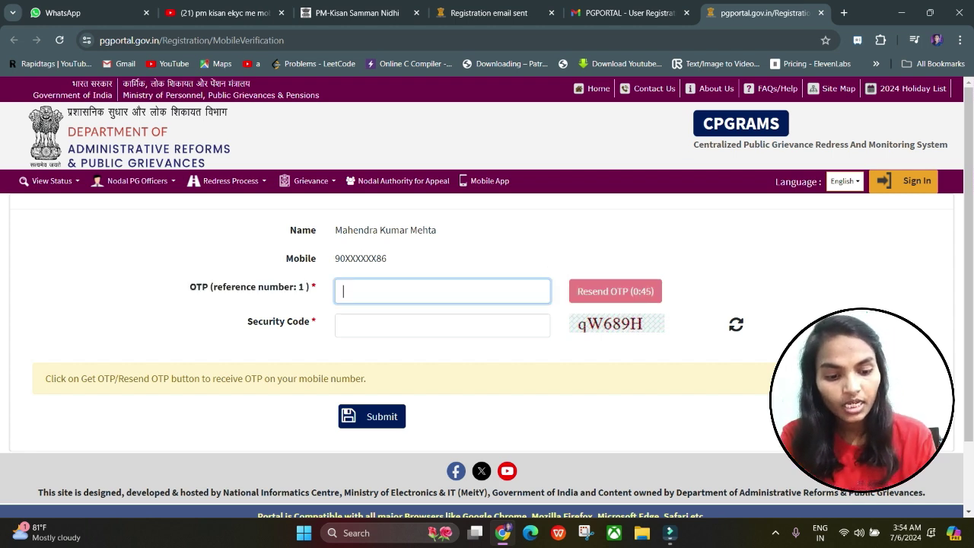
key("Tab")
type("q")
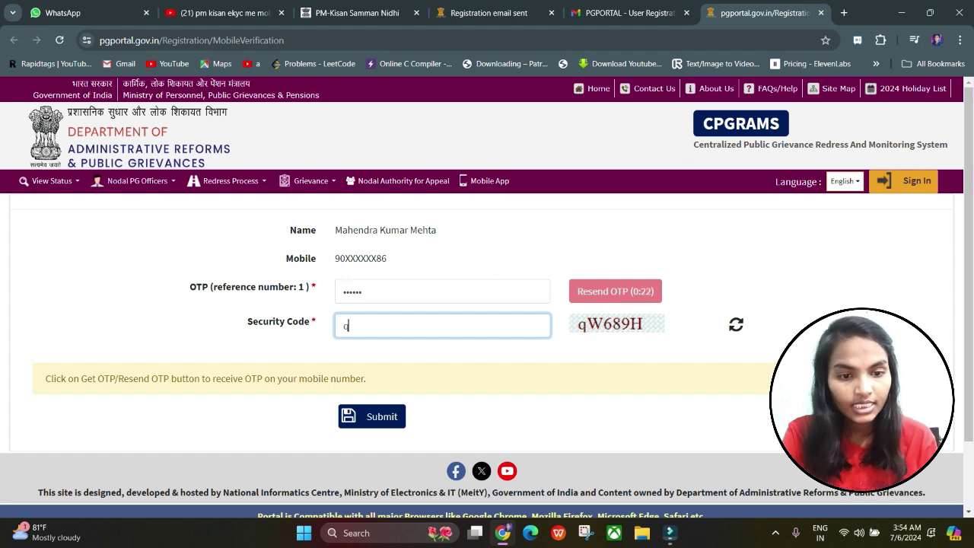
type("W689H")
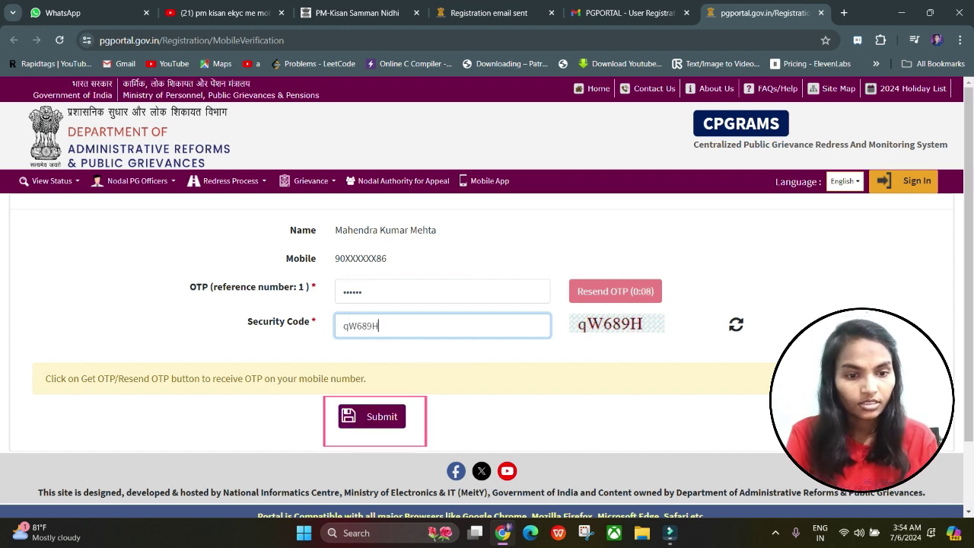
key("Return")
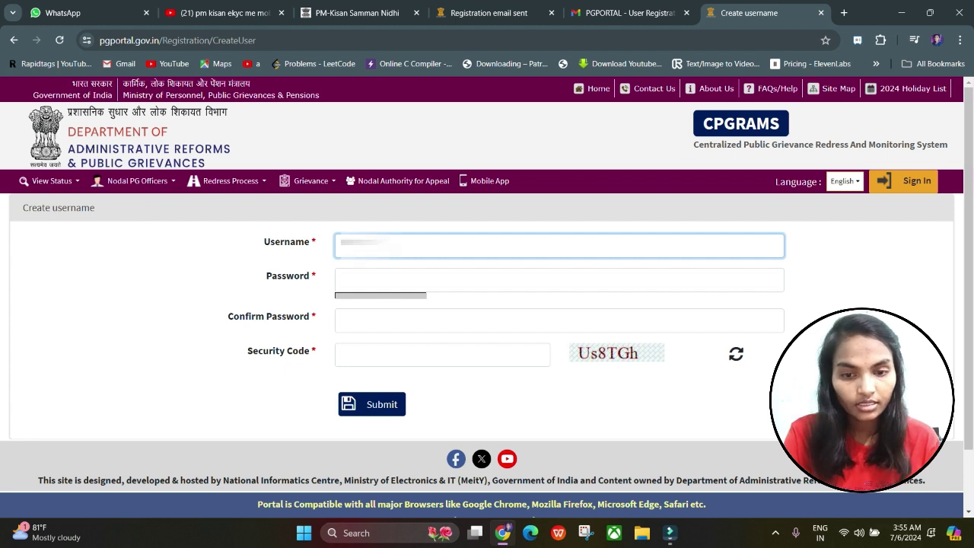
Step: Set the username and password, confirm the password, enter the security code and submit
key("Tab")
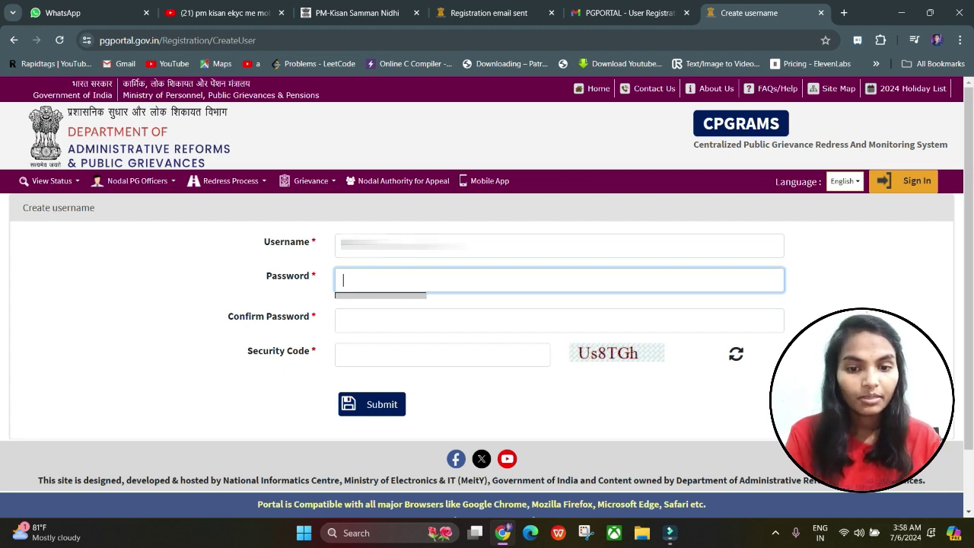
key("Tab")
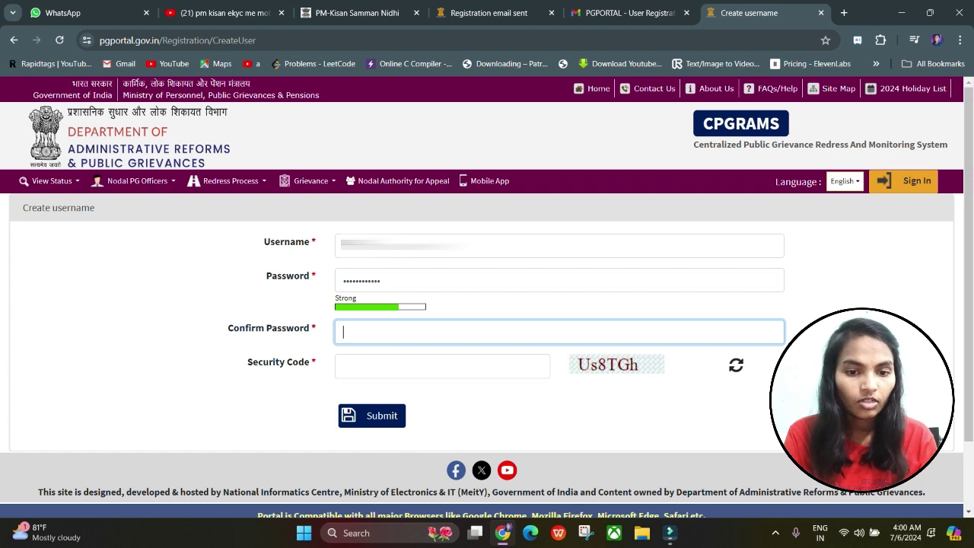
key("ctrl+v")
left_click(442, 367)
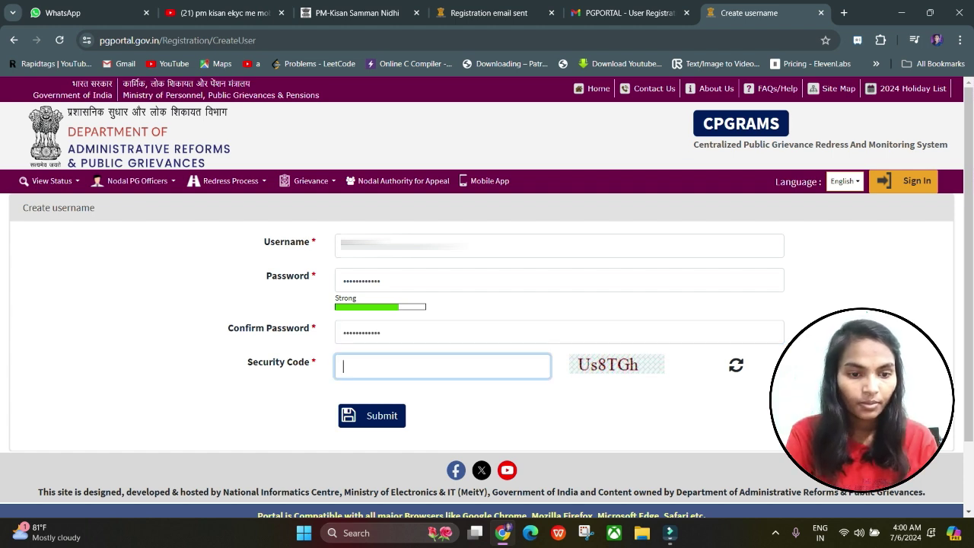
type("Us8TGh")
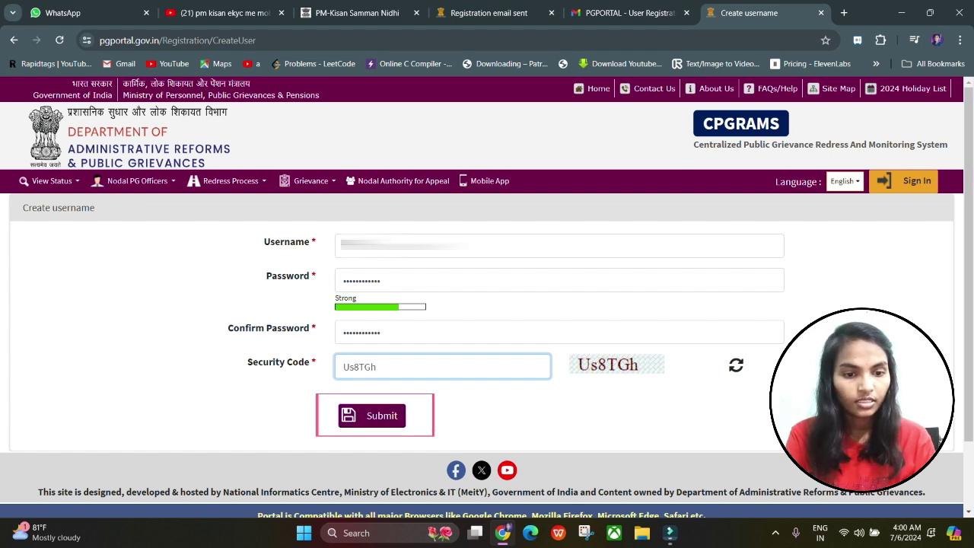
key("Return")
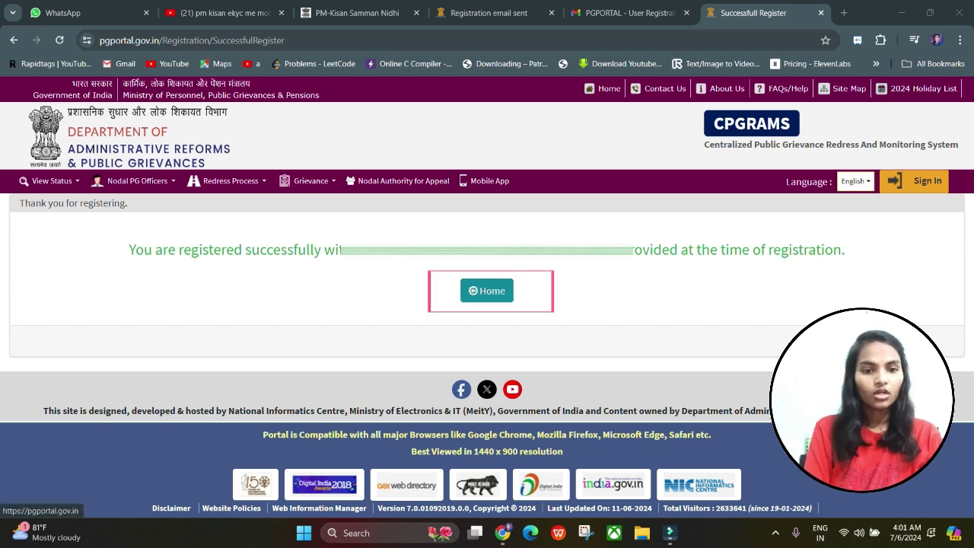
Step: Return to the CPGRAMS home page and open the REGISTER / LOGIN page
left_click(487, 291)
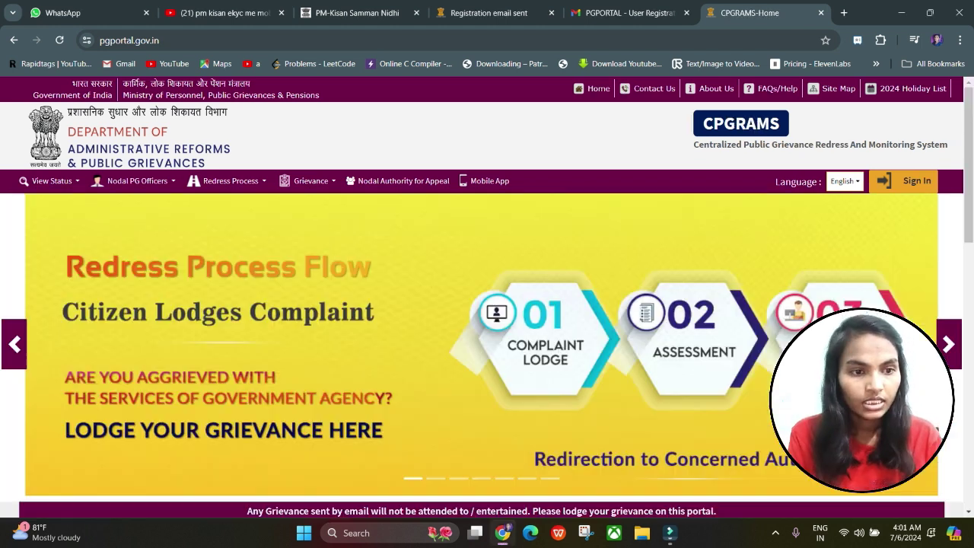
scroll(487, 296, "down", 15)
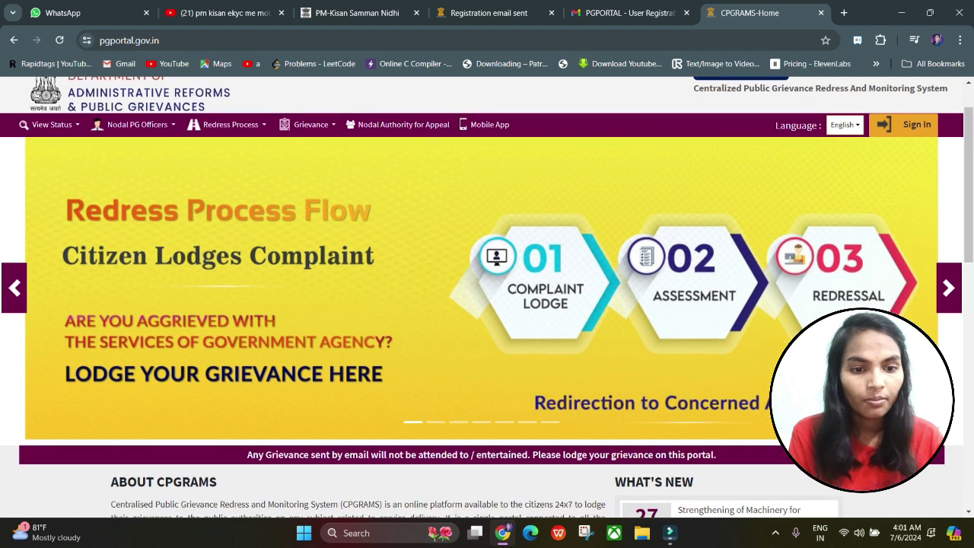
scroll(487, 327, "down", 1)
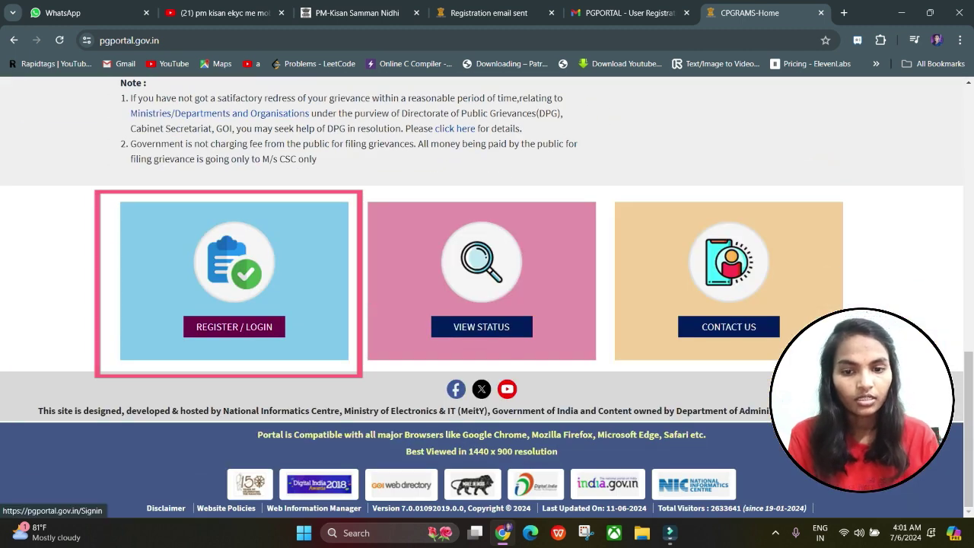
left_click(234, 327)
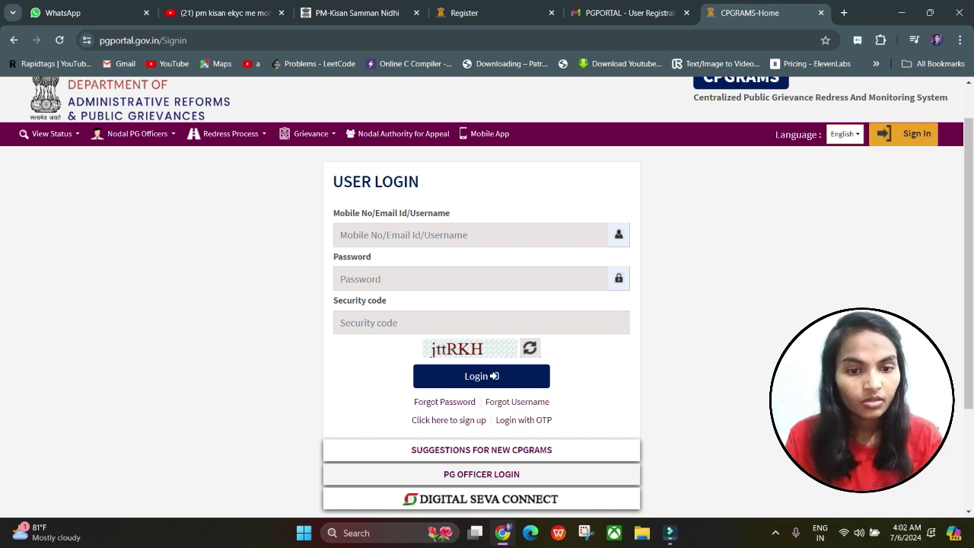
Step: Fill in the new username, password and security code to log in
left_click(340, 235)
left_click(340, 278)
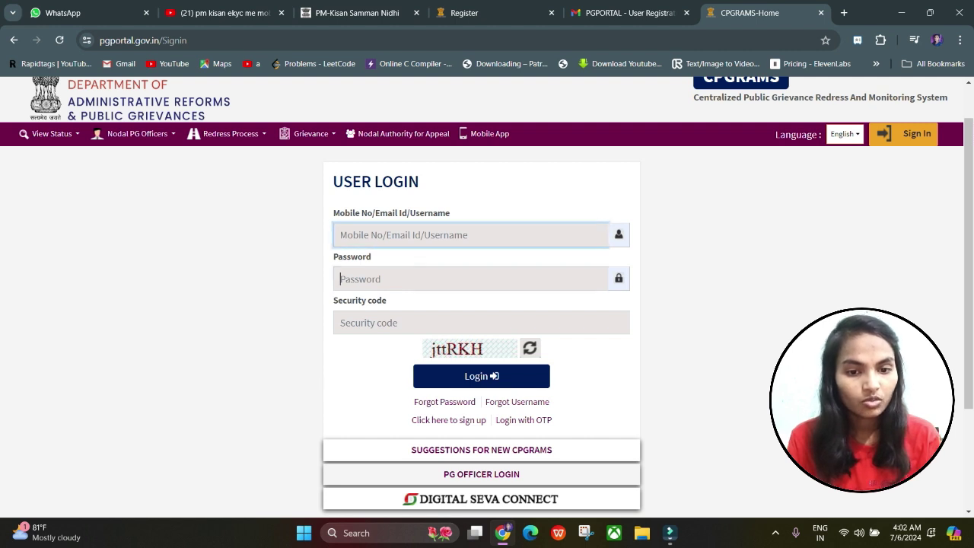
left_click(340, 323)
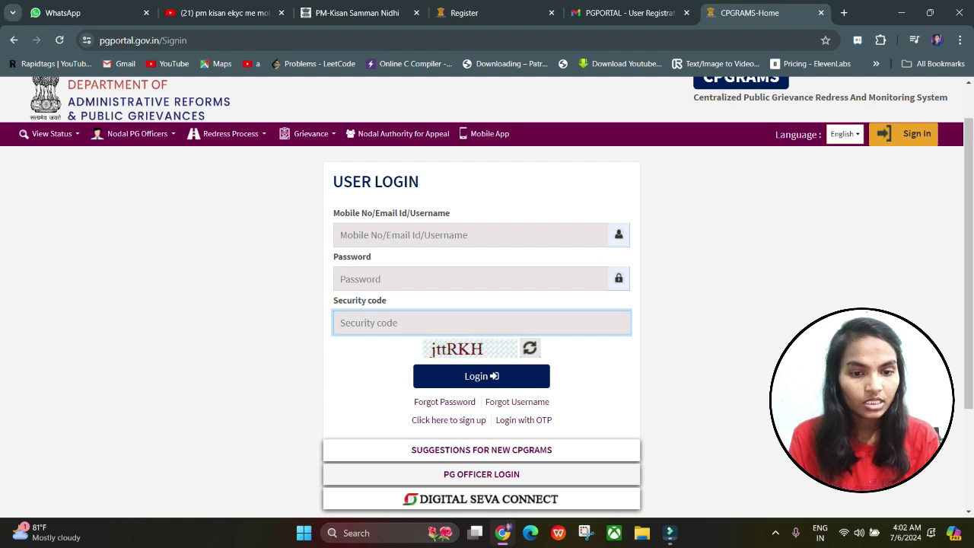
left_click(340, 235)
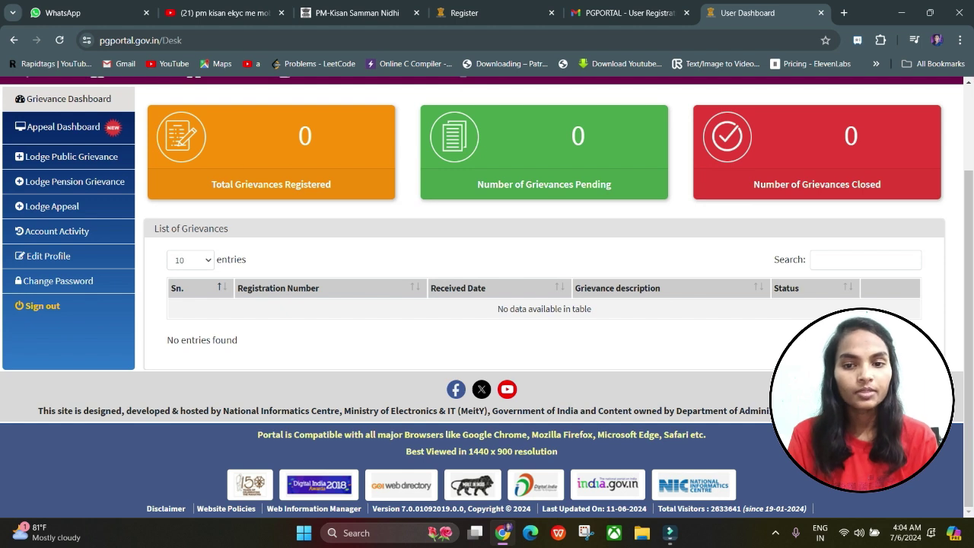
scroll(544, 259, "up", 2)
scroll(545, 259, "down", 2)
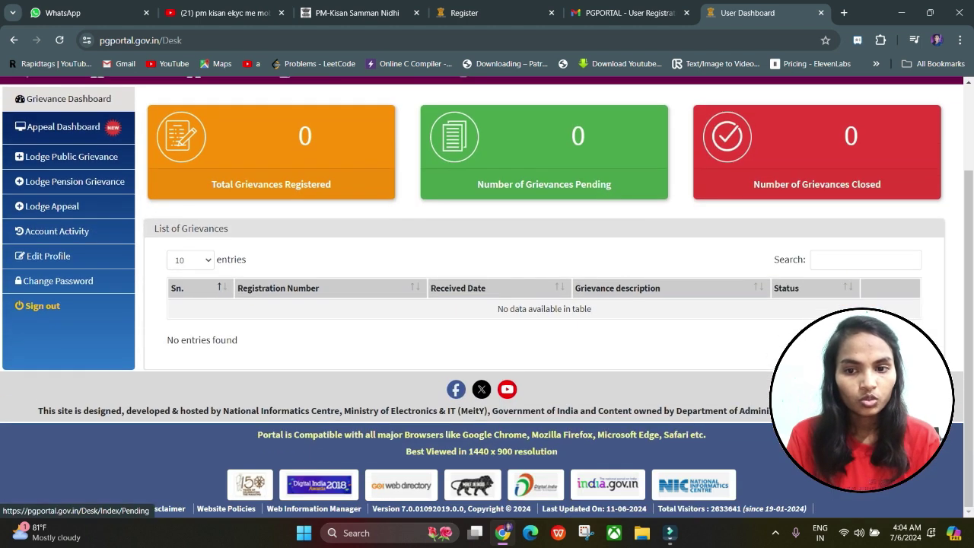
Step: Open the Appeal Dashboard from the left sidebar, showing 0 appeals lodged
scroll(57, 384, "up", 2)
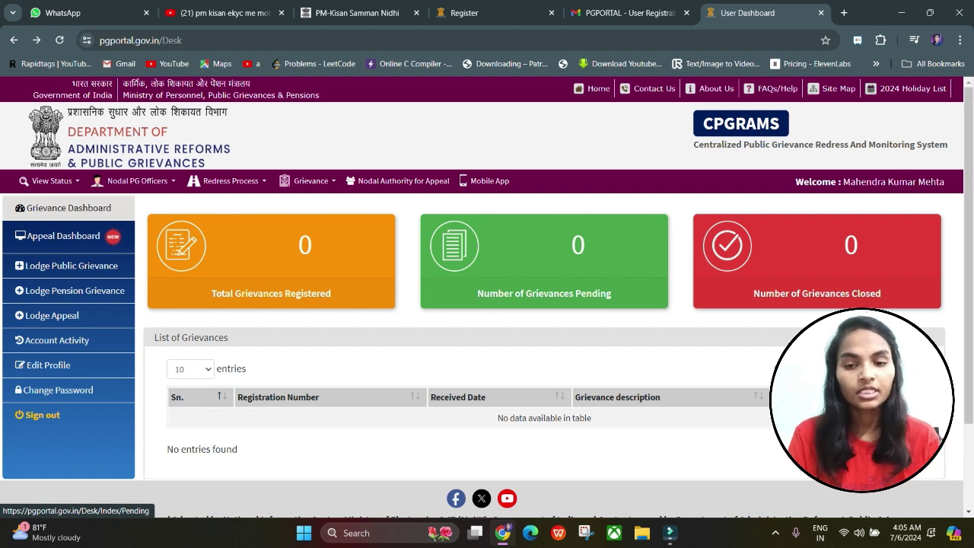
left_click(64, 236)
scroll(63, 236, "down", 1)
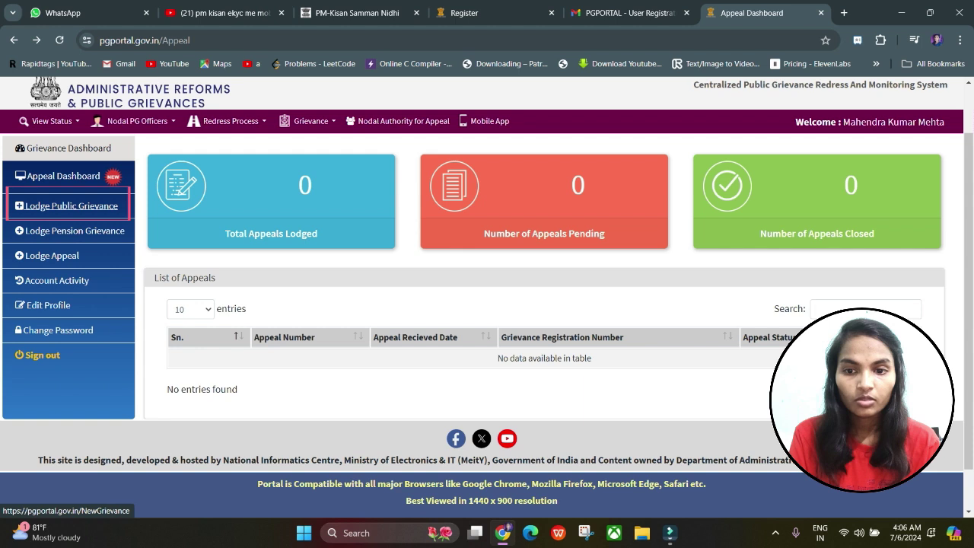
Step: Begin a new public grievance and agree it falls outside the excluded categories
left_click(71, 205)
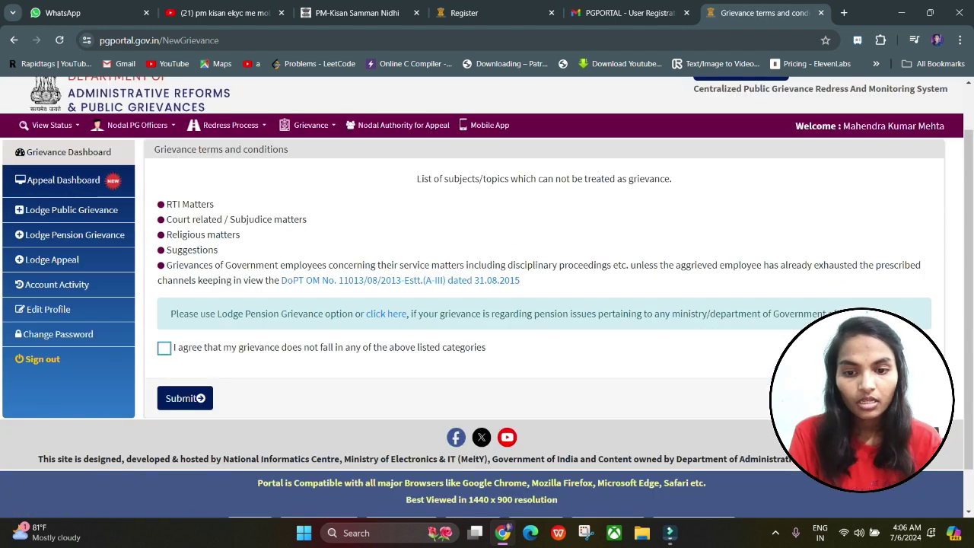
left_click(165, 348)
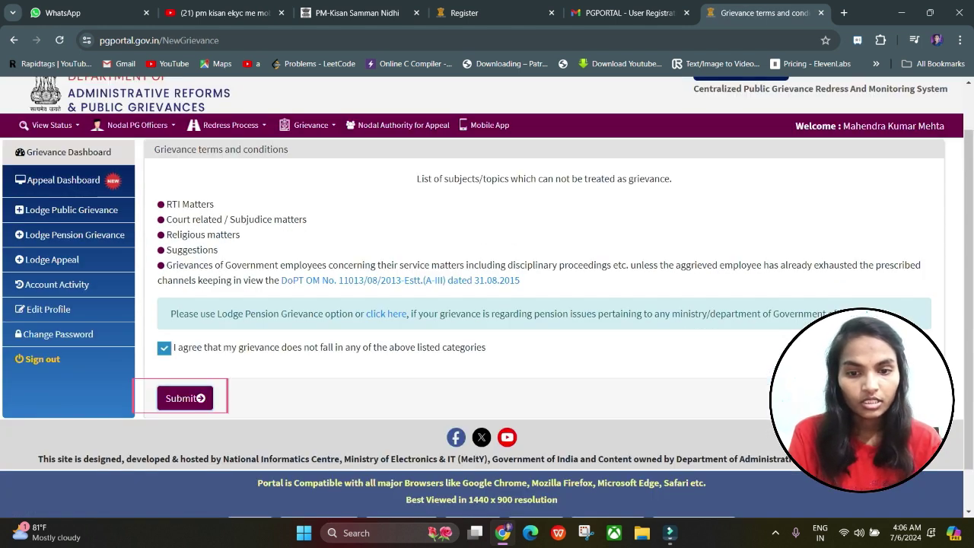
left_click(185, 398)
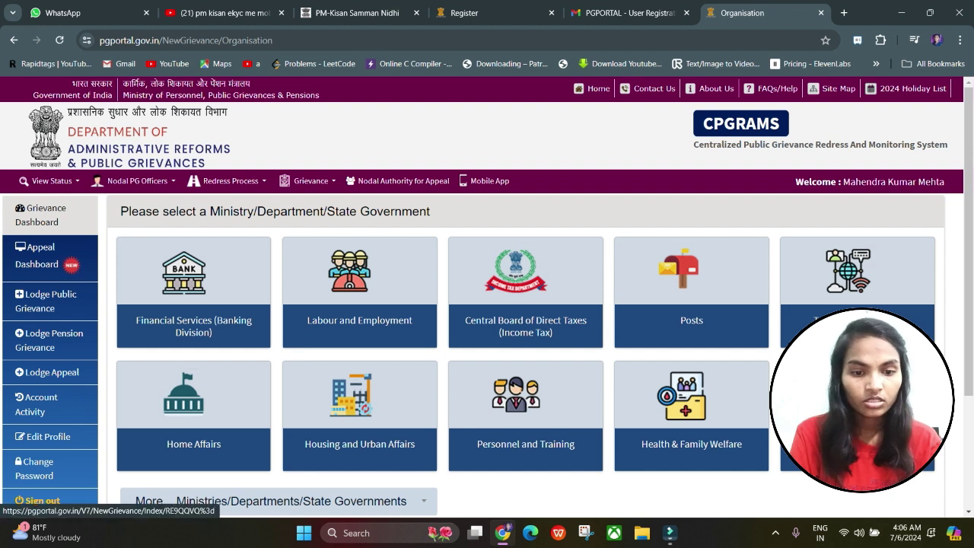
Step: Pick Agriculture and Farmers Welfare from the 'More... Ministries' list to load the registration form
scroll(487, 297, "down", 1)
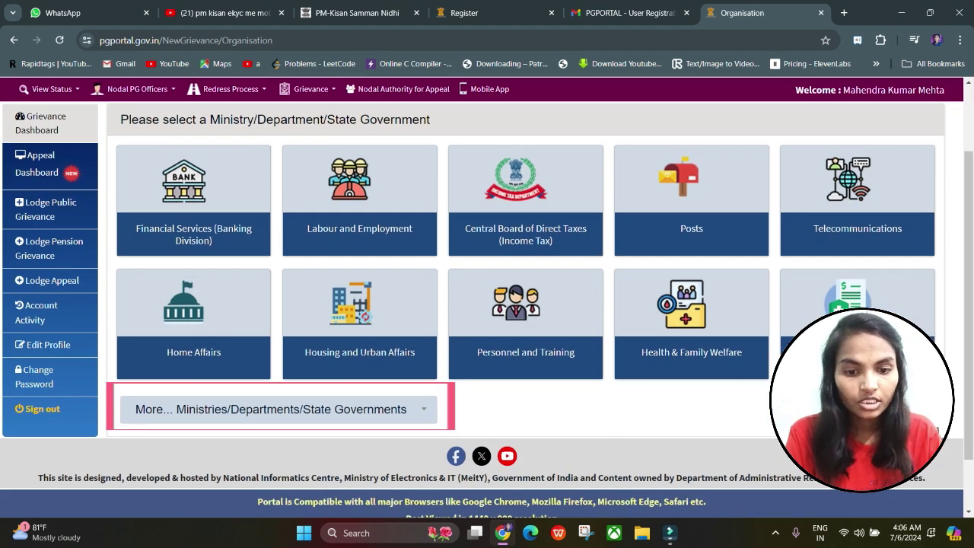
left_click(278, 409)
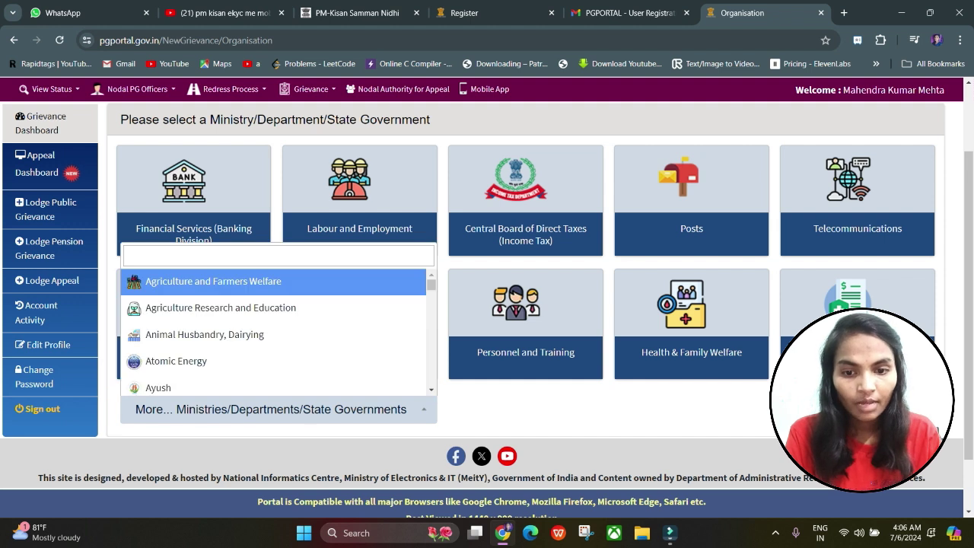
scroll(274, 332, "down", 5)
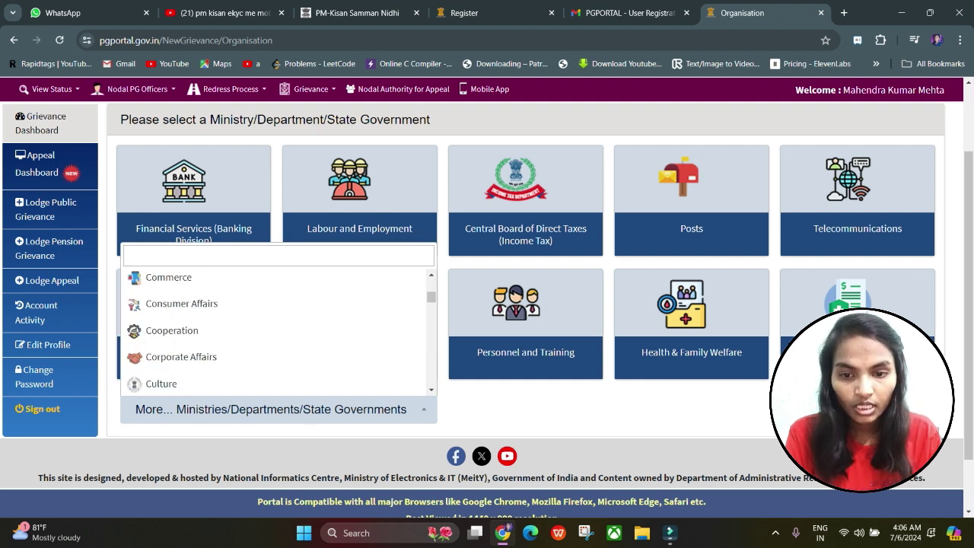
scroll(274, 335, "down", 10)
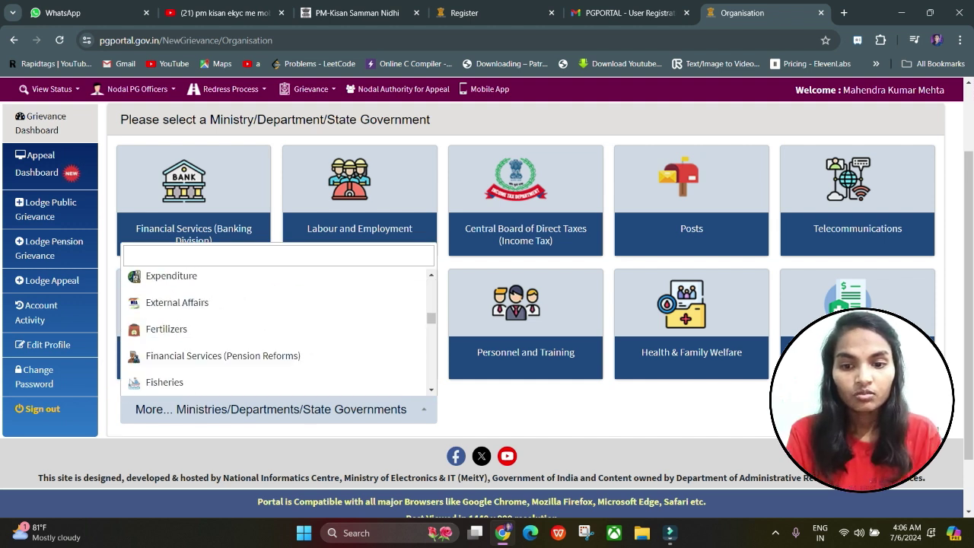
scroll(274, 335, "down", 5)
scroll(274, 335, "up", 10)
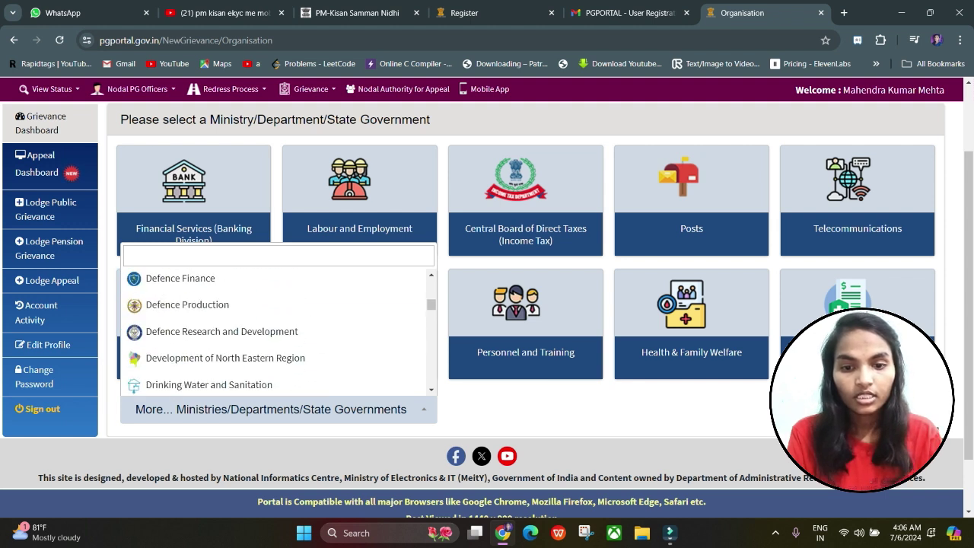
scroll(274, 335, "up", 3)
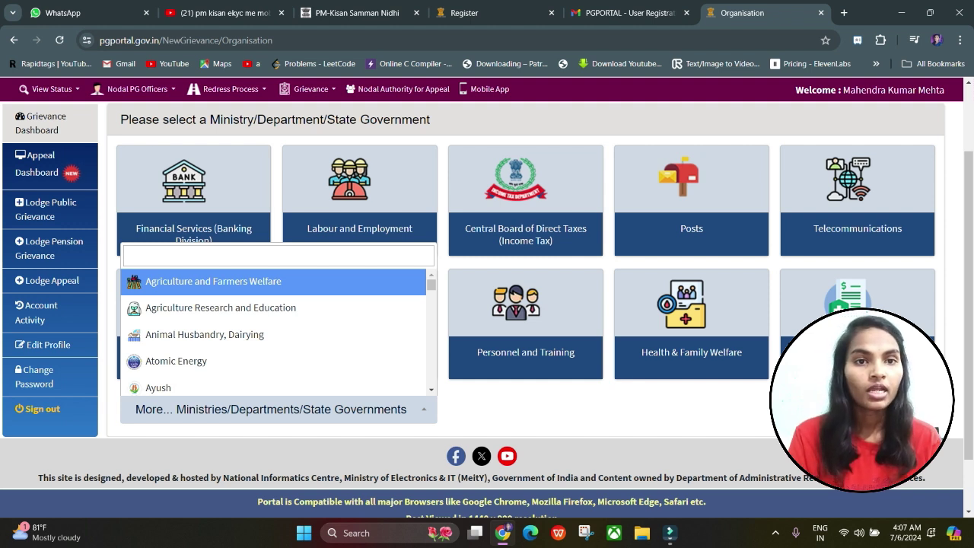
key("Return")
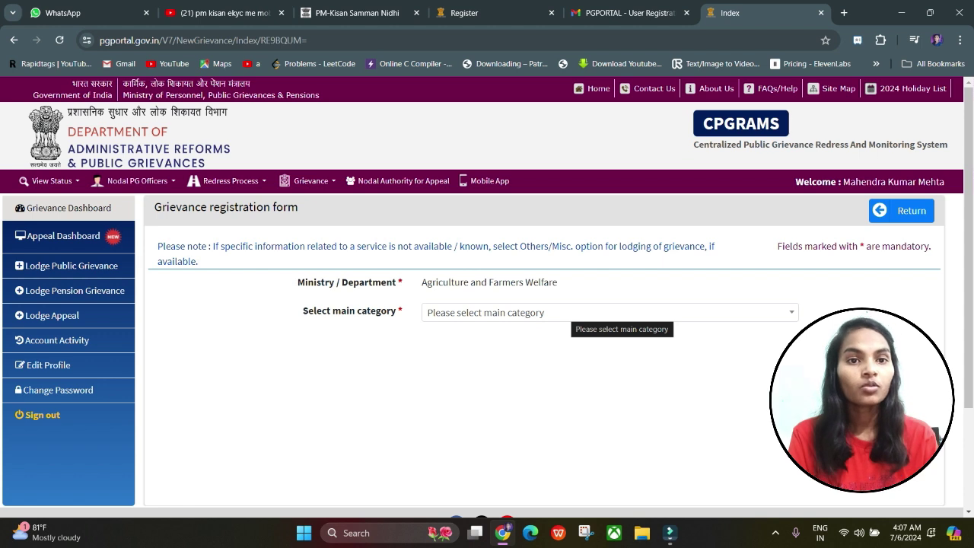
Step: Set the main grievance category to PMKISAN related issues
left_click(602, 313)
scroll(609, 403, "down", 3)
scroll(533, 395, "down", 4)
scroll(533, 395, "up", 3)
left_click(533, 395)
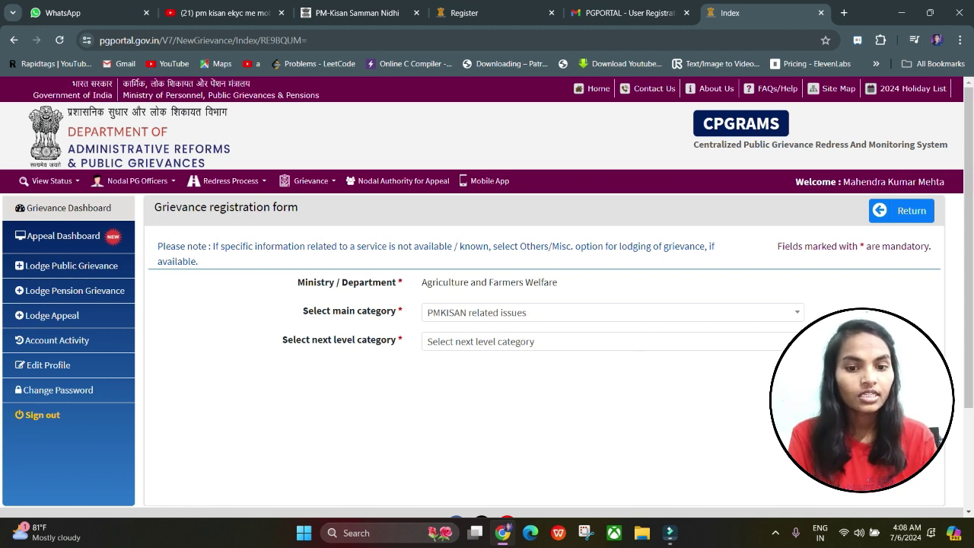
Step: Choose Non receipt of PMKISAN Instalments as the next level category
left_click(548, 341)
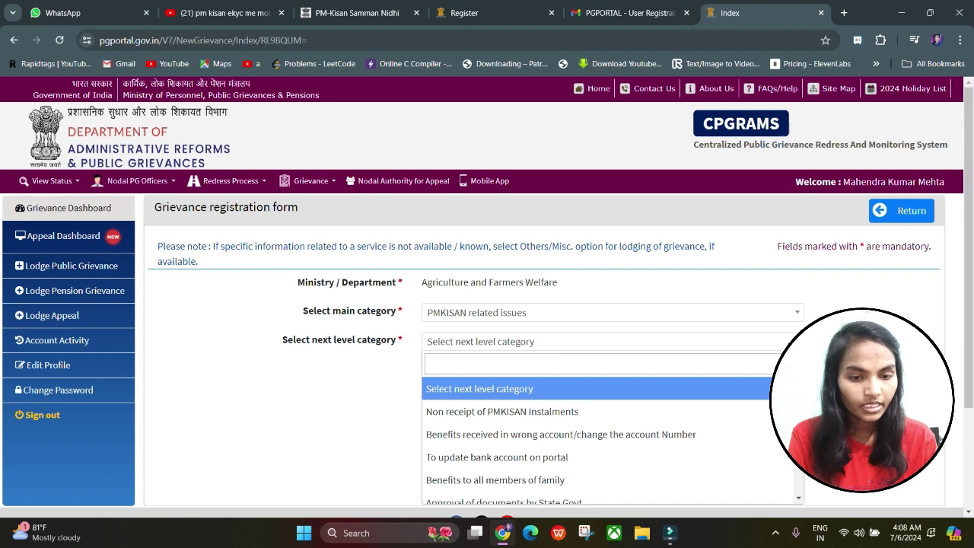
scroll(594, 395, "down", 5)
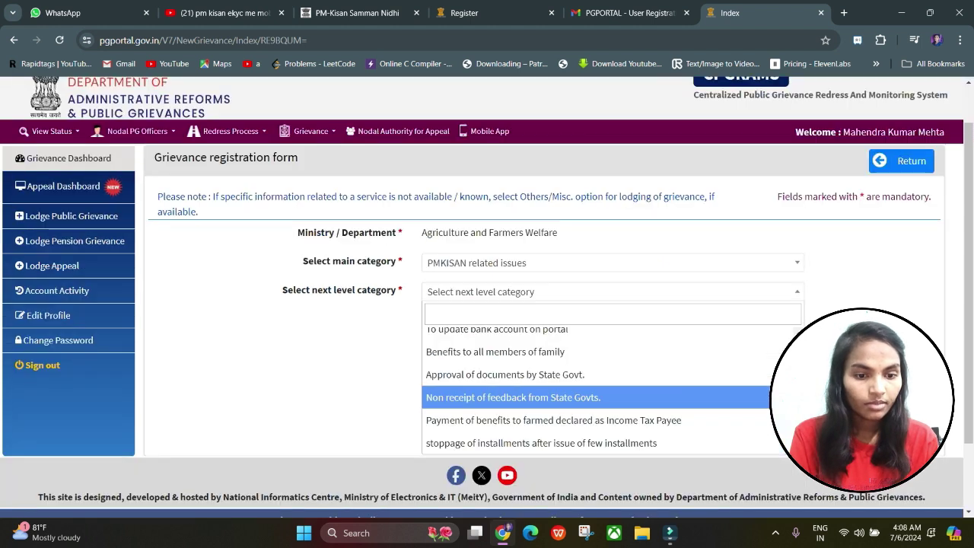
scroll(593, 395, "up", 3)
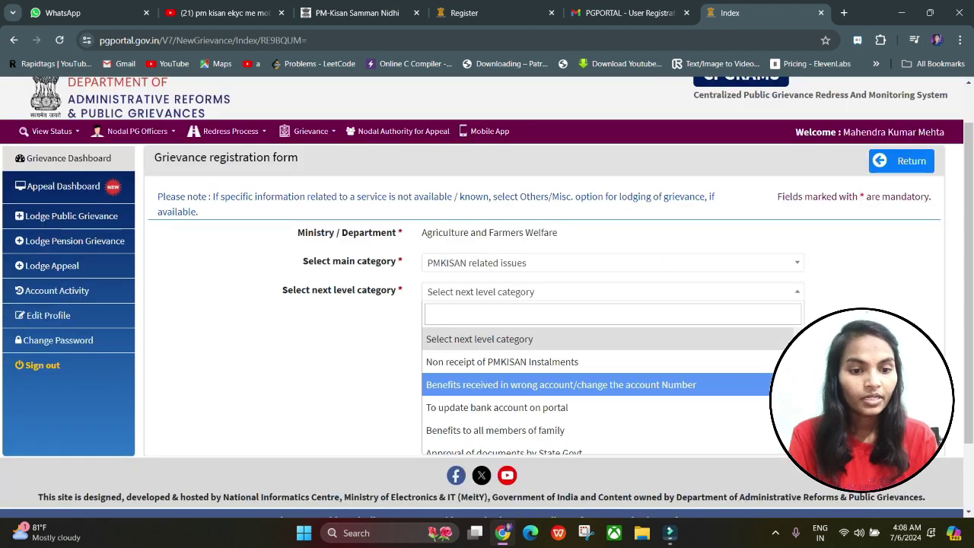
scroll(593, 388, "down", 1)
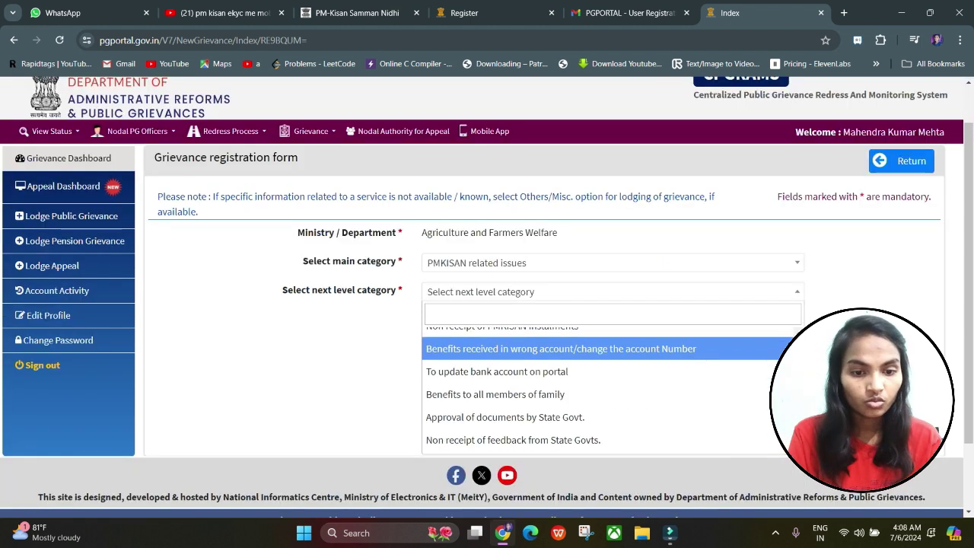
scroll(533, 389, "down", 2)
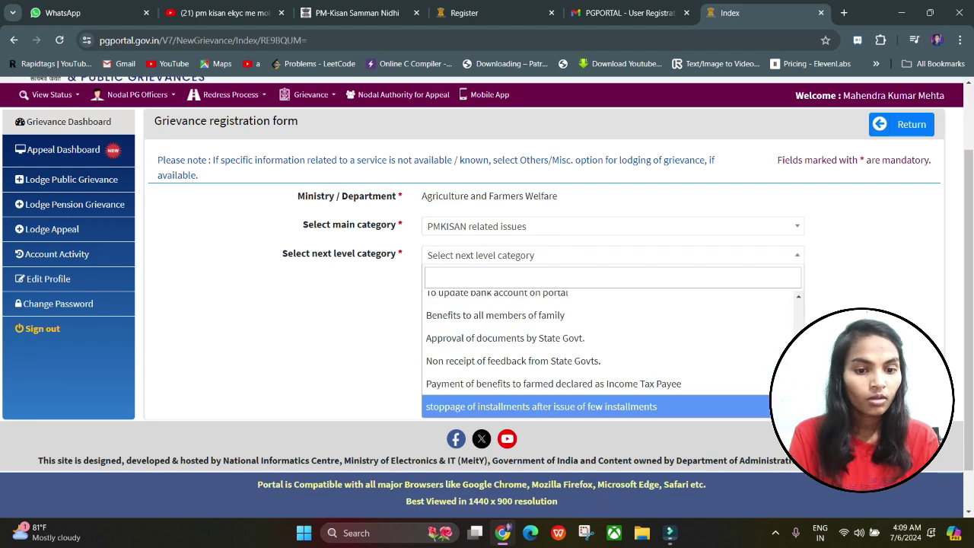
scroll(533, 384, "up", 5)
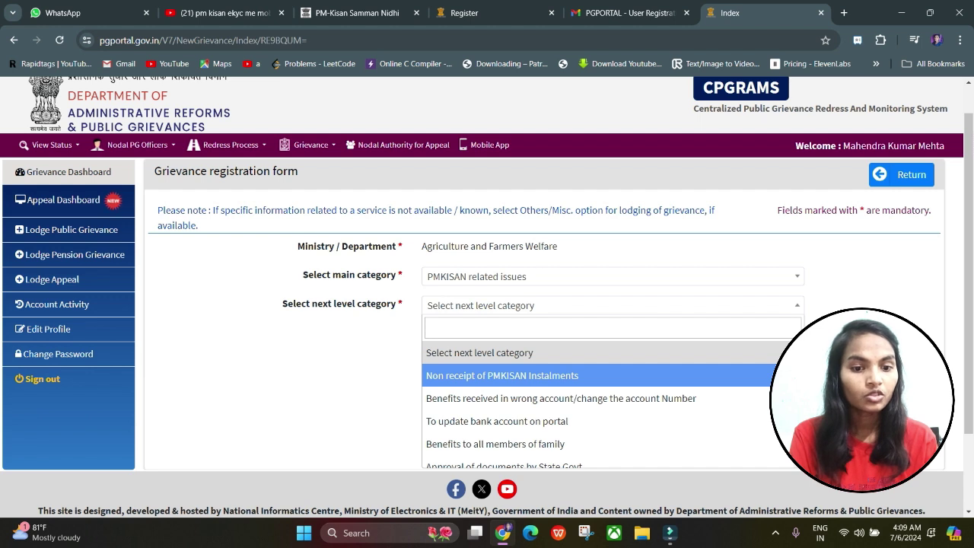
key("Return")
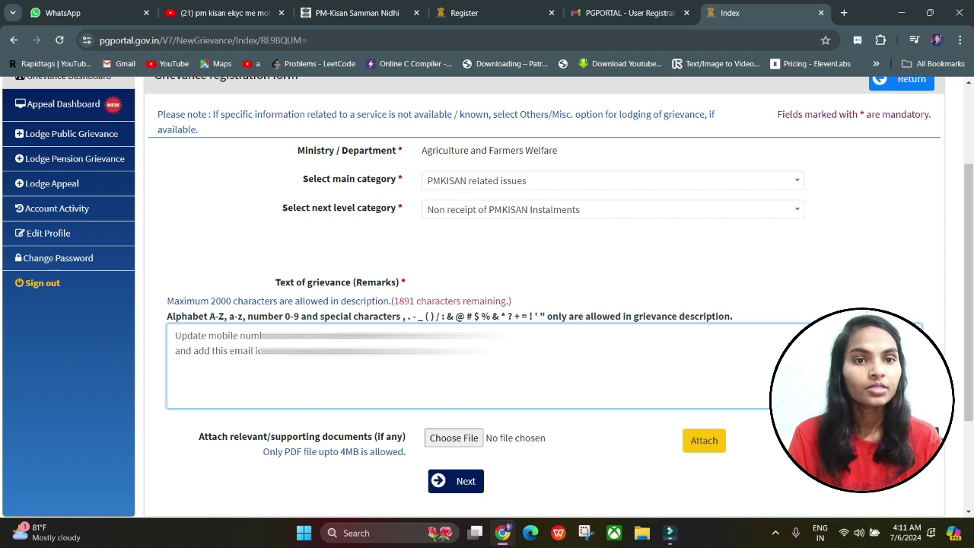
Step: Scroll down from the remarks box to the supporting document section
scroll(487, 304, "down", 1)
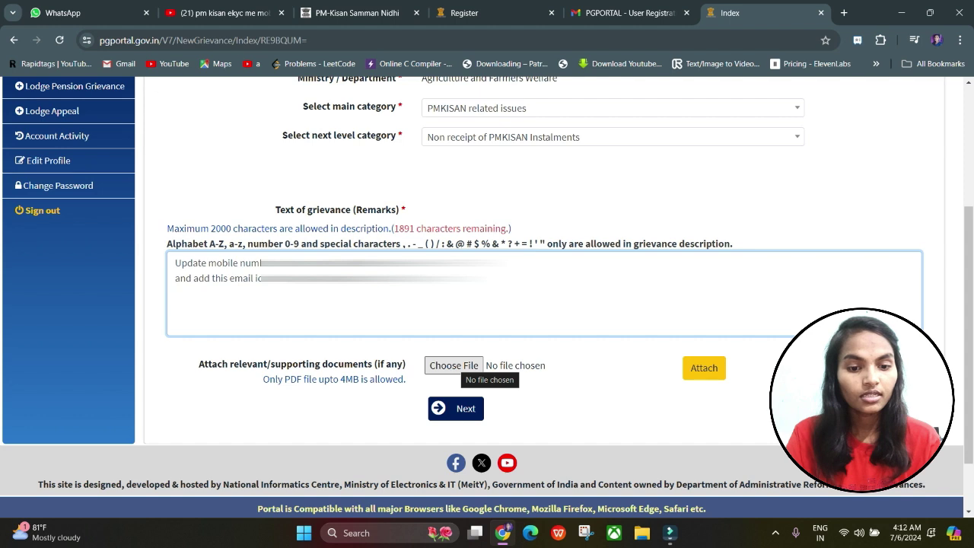
Step: Attach Papa aadhar card (1).pdf from Downloads and proceed to Grievance Details
left_click(457, 367)
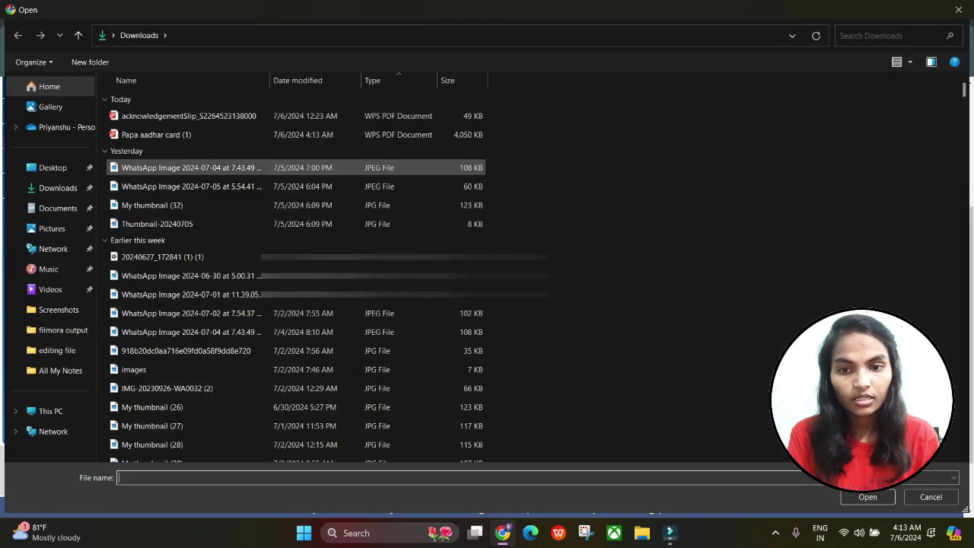
double_click(190, 135)
left_click(704, 367)
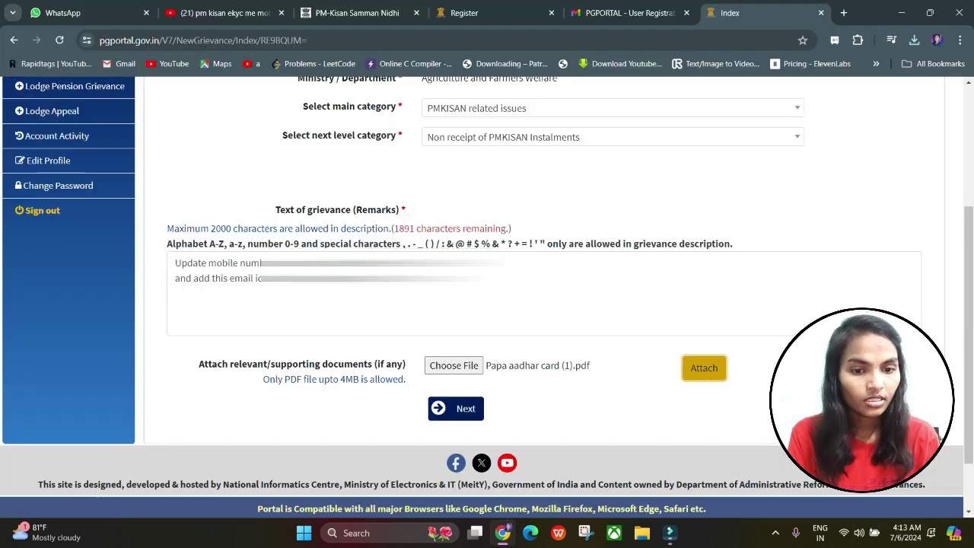
scroll(487, 304, "down", 1)
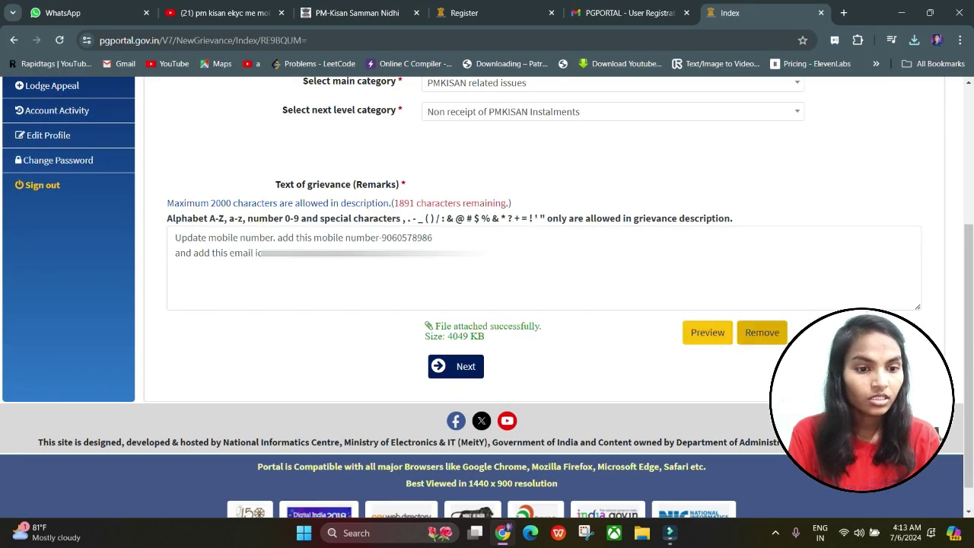
left_click(455, 366)
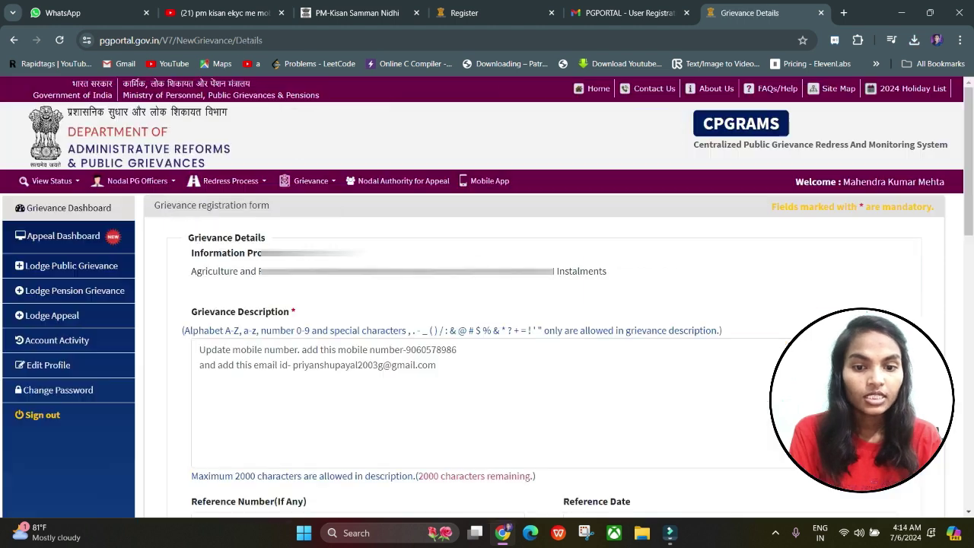
Step: Enter the captcha security code, submit the grievance, and open its status via MORE
scroll(487, 304, "down", 5)
scroll(487, 305, "down", 10)
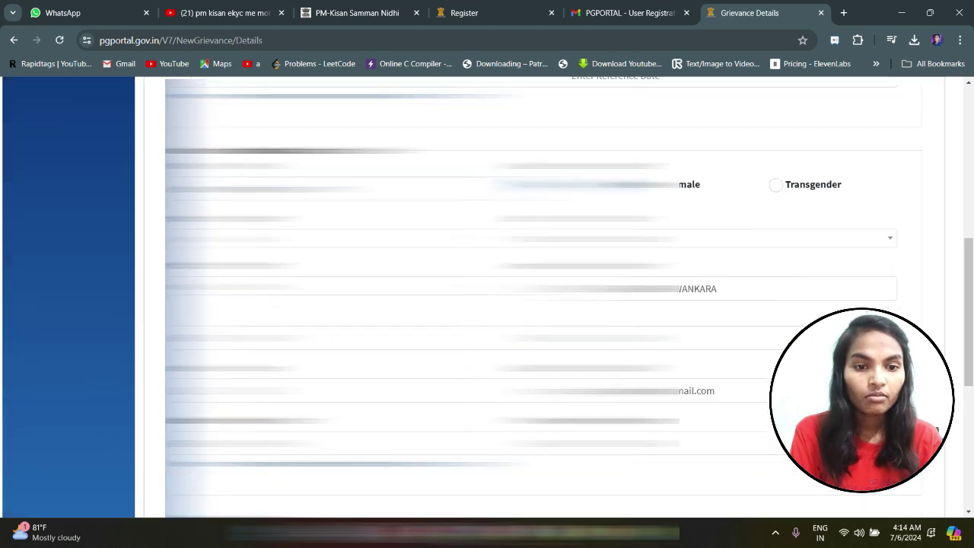
scroll(487, 304, "down", 1)
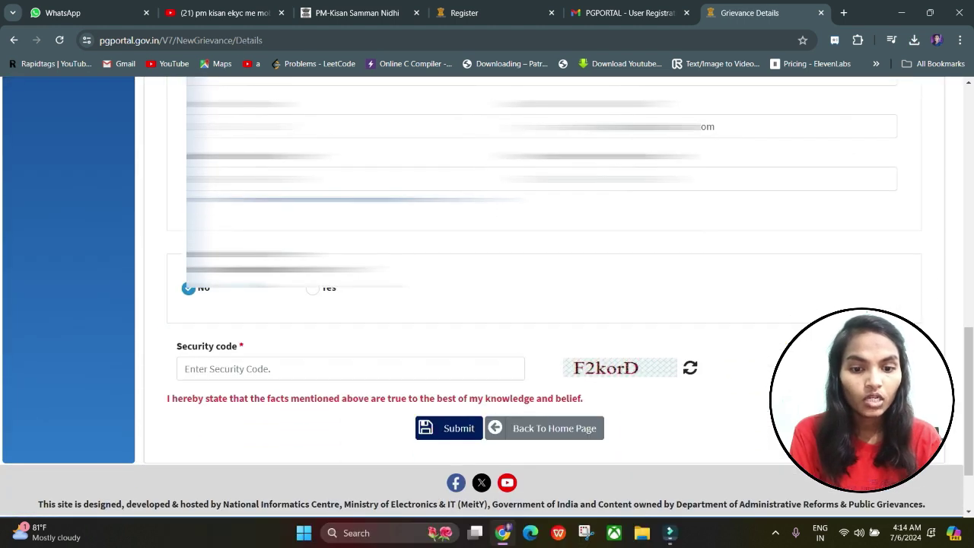
left_click(184, 369)
type("F")
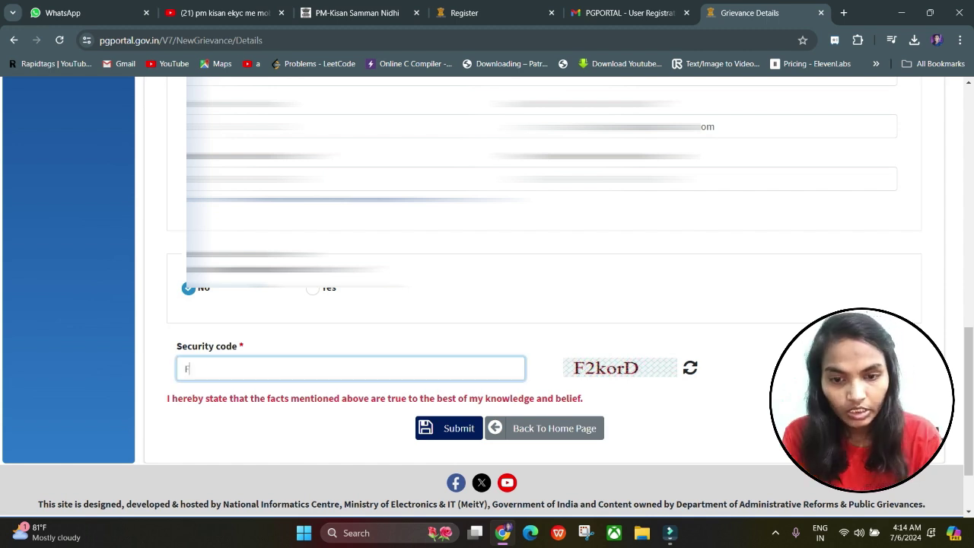
type("2korD")
left_click(450, 428)
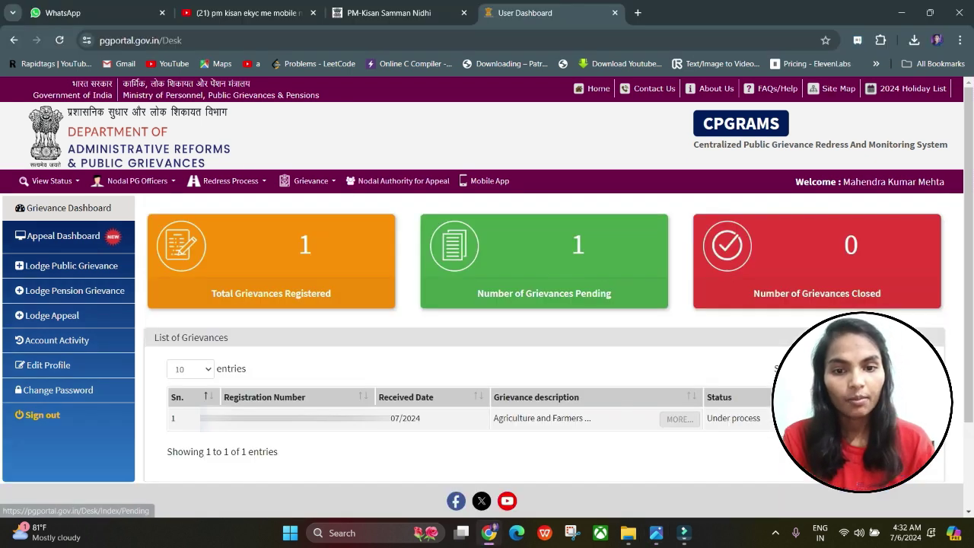
scroll(487, 297, "down", 1)
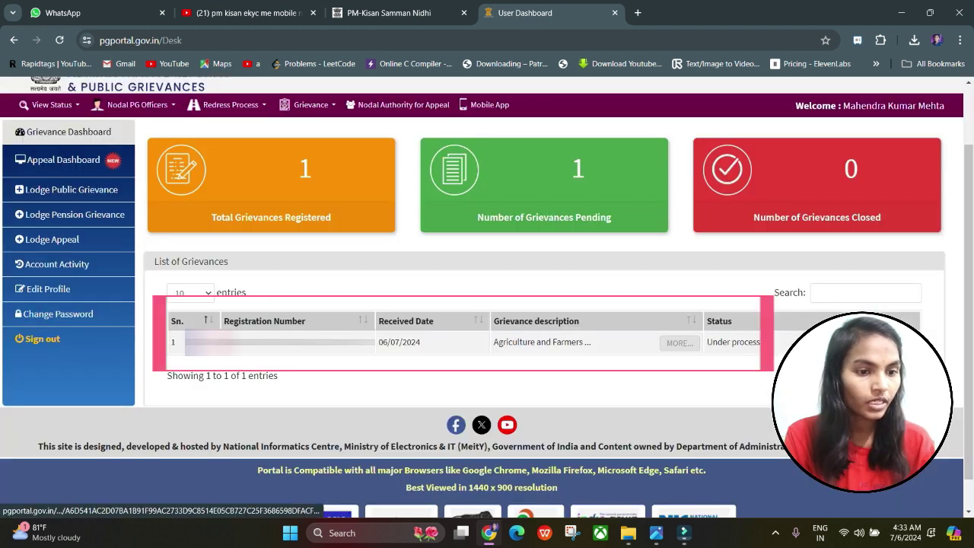
left_click(229, 341)
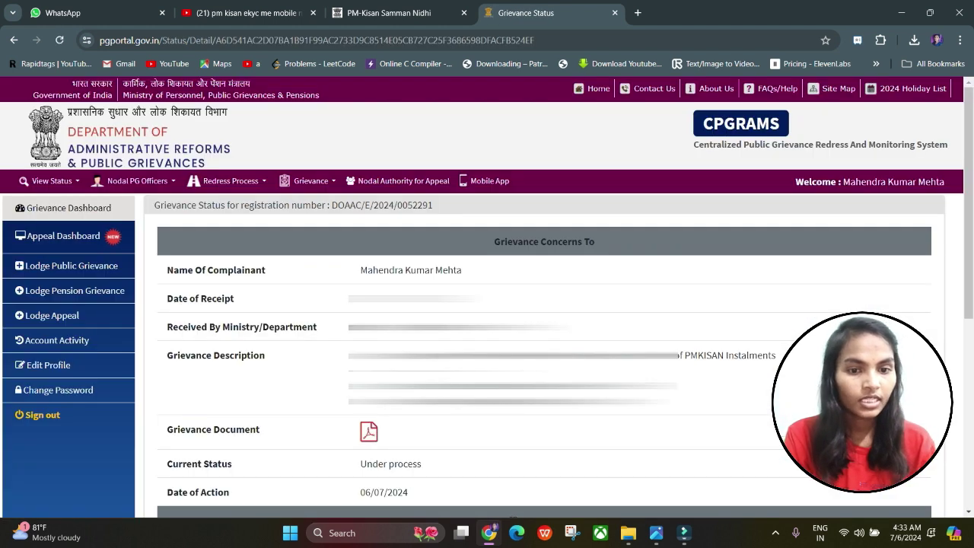
scroll(488, 297, "down", 1)
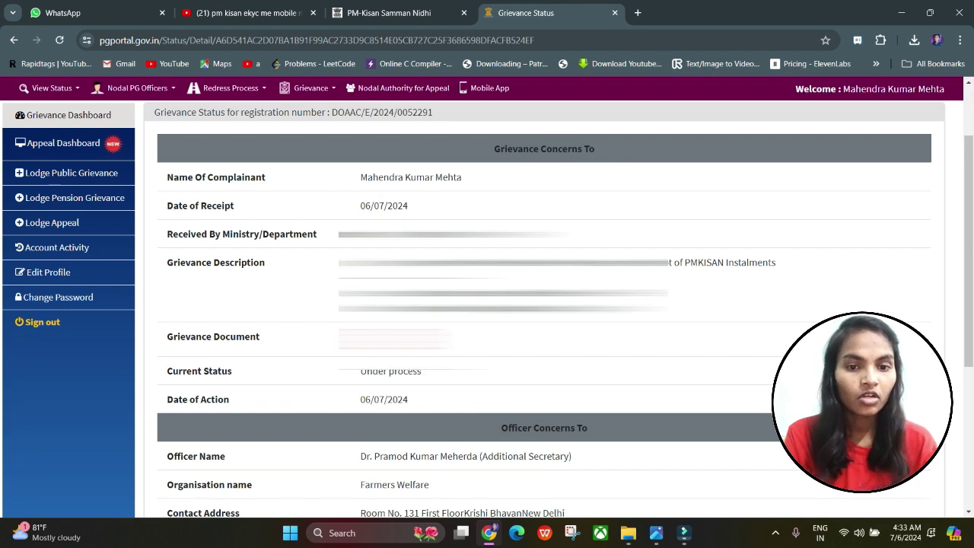
scroll(487, 297, "down", 1)
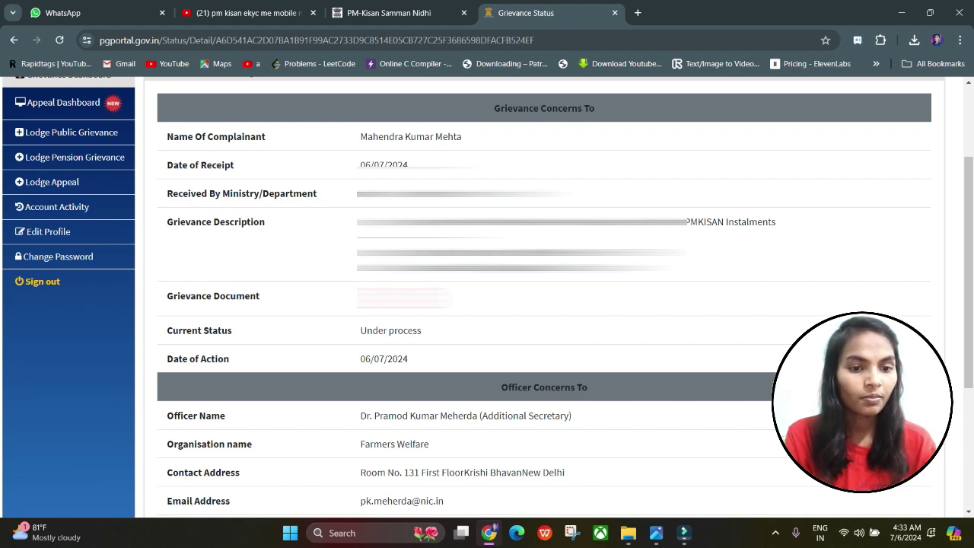
scroll(545, 297, "down", 3)
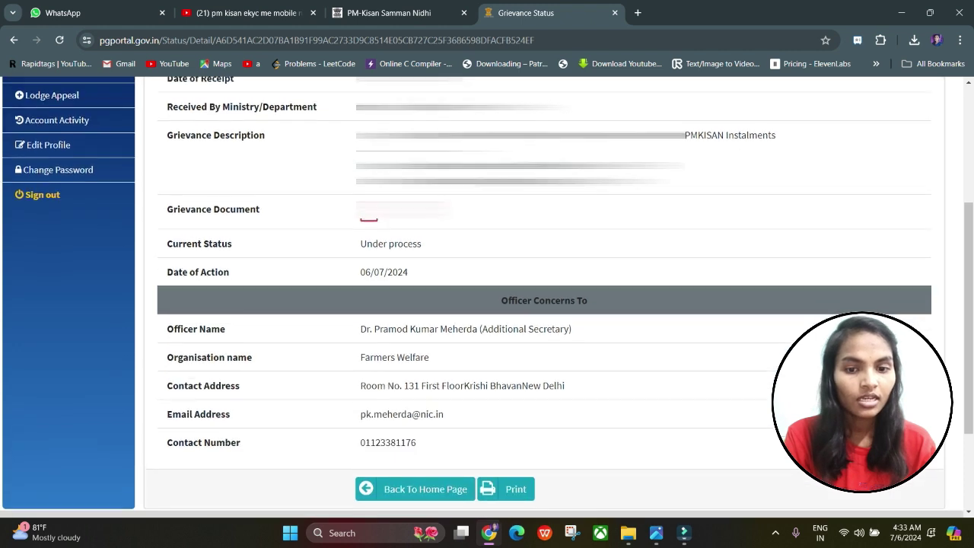
scroll(487, 297, "up", 1)
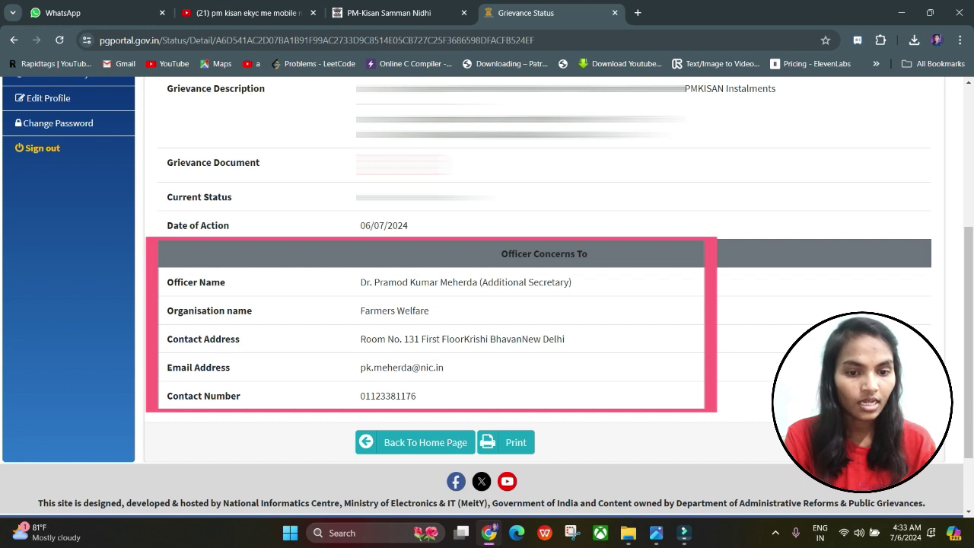
scroll(487, 297, "down", 1)
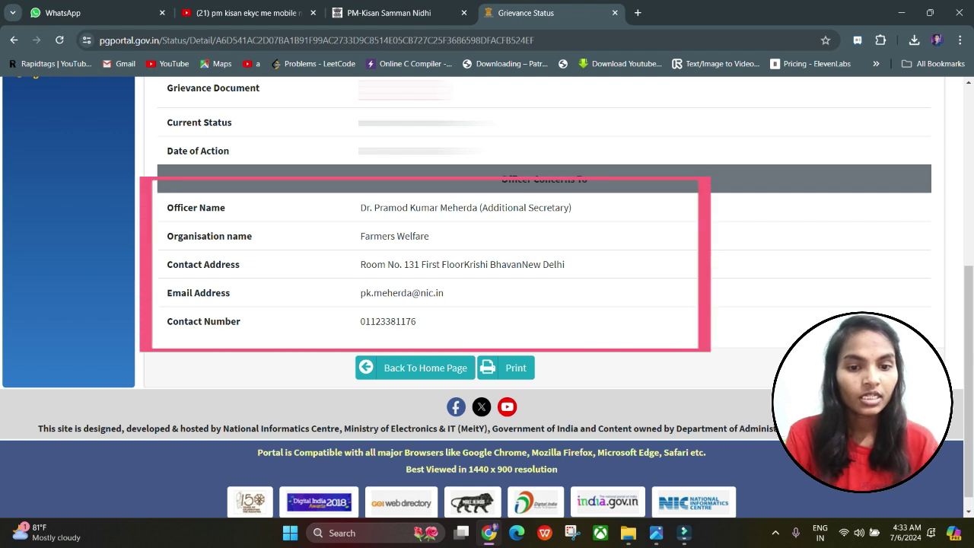
scroll(487, 297, "up", 5)
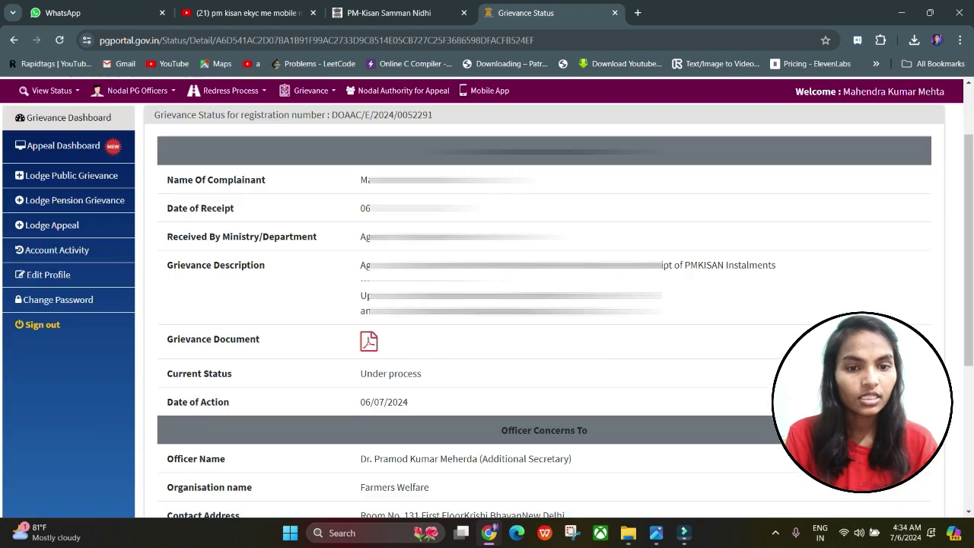
scroll(487, 297, "down", 3)
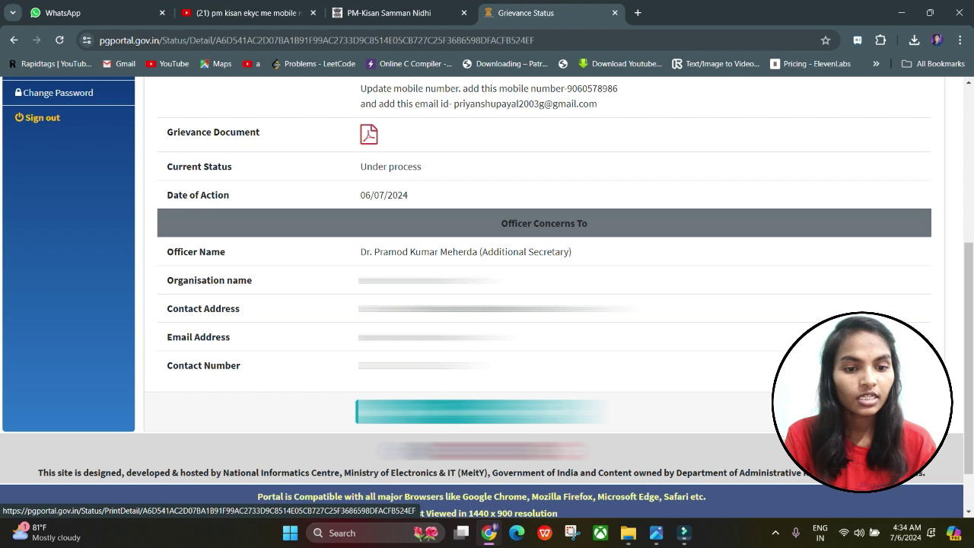
scroll(487, 297, "up", 4)
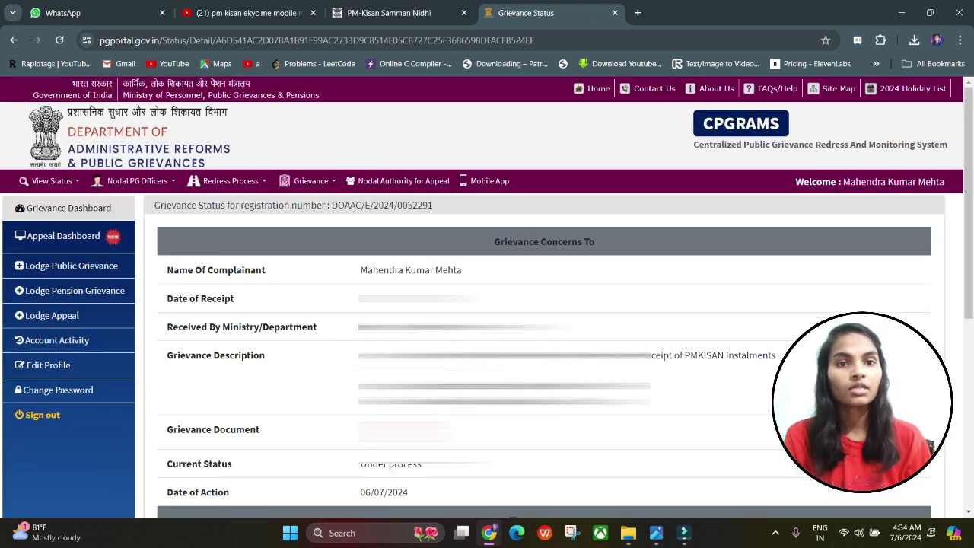